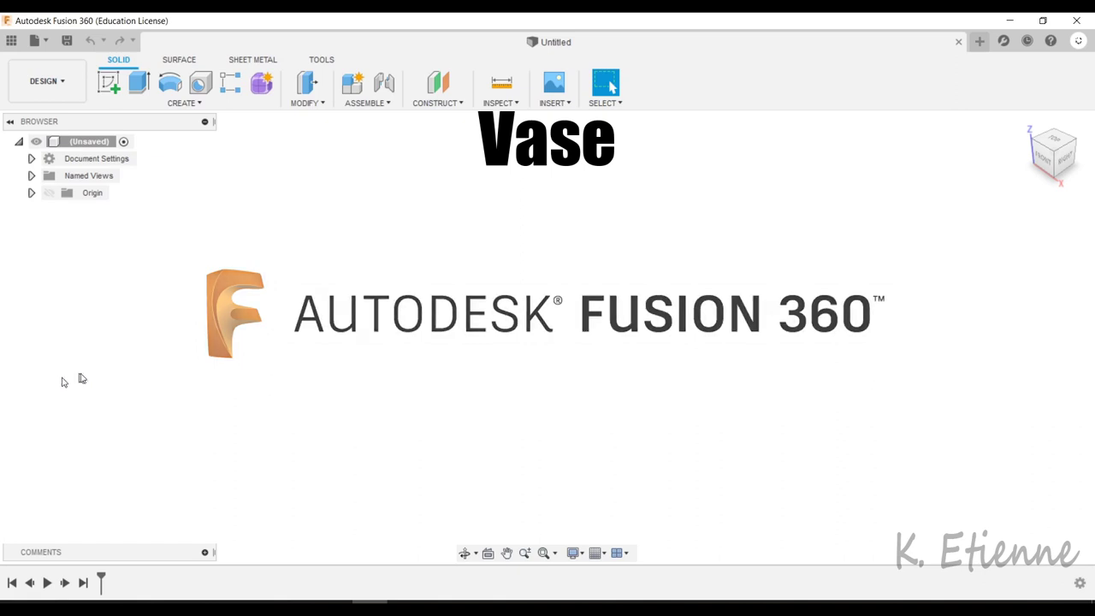
Start a new sketch from the Solid toolbar so the origin planes appear.
{"action": "left_click", "coordinate": [108, 83]}
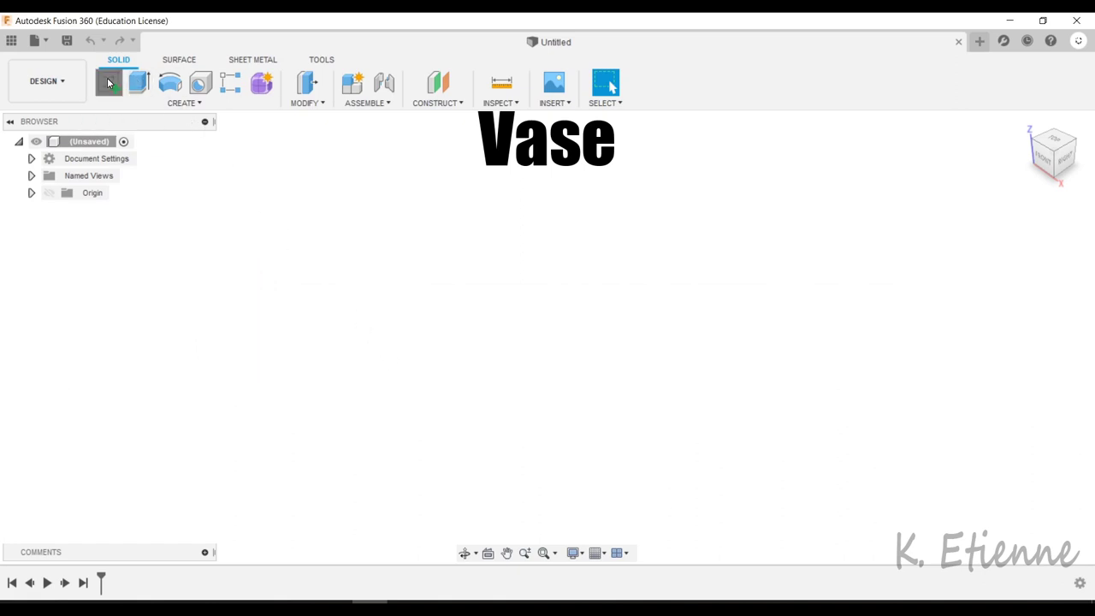
On the front (XZ) plane, draw a control-point spline through bottom, right and top points.
{"action": "left_click", "coordinate": [590, 333]}
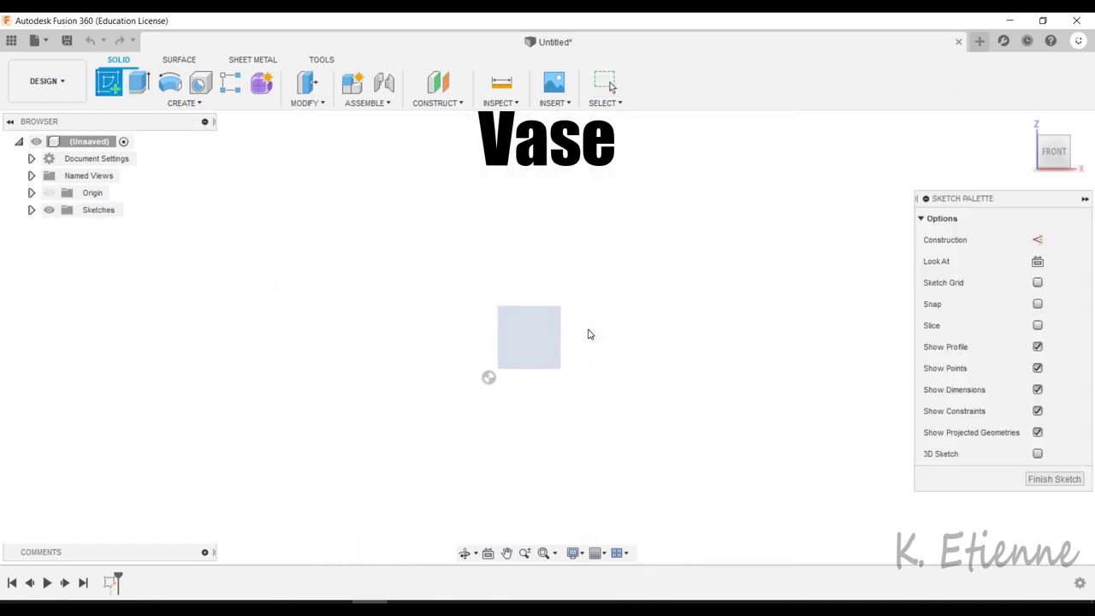
{"action": "left_click", "coordinate": [188, 103]}
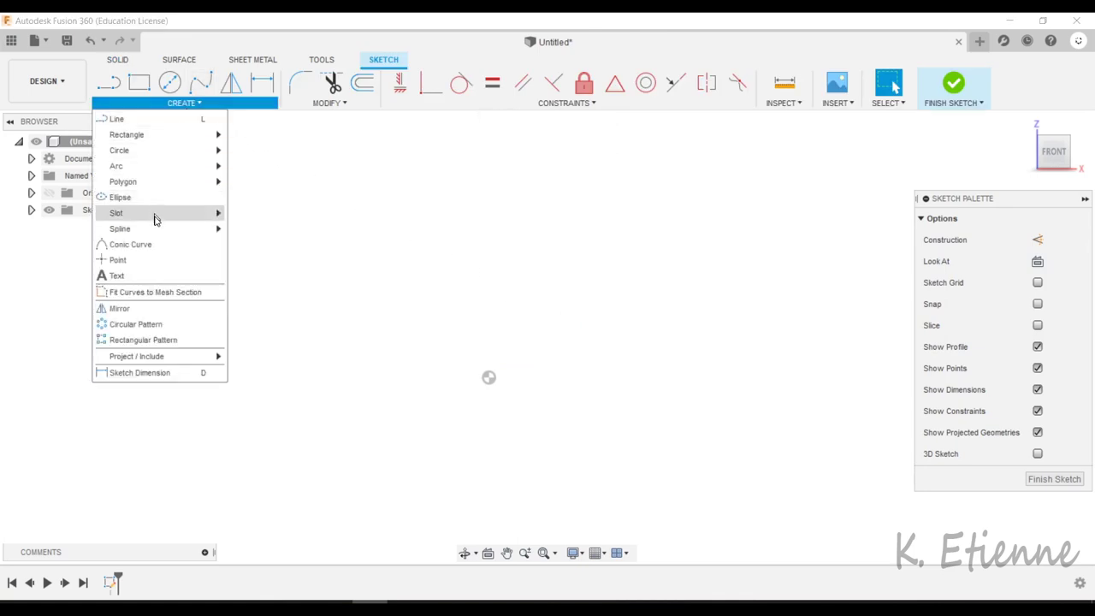
{"action": "mouse_move", "coordinate": [120, 228]}
{"action": "left_click", "coordinate": [260, 246]}
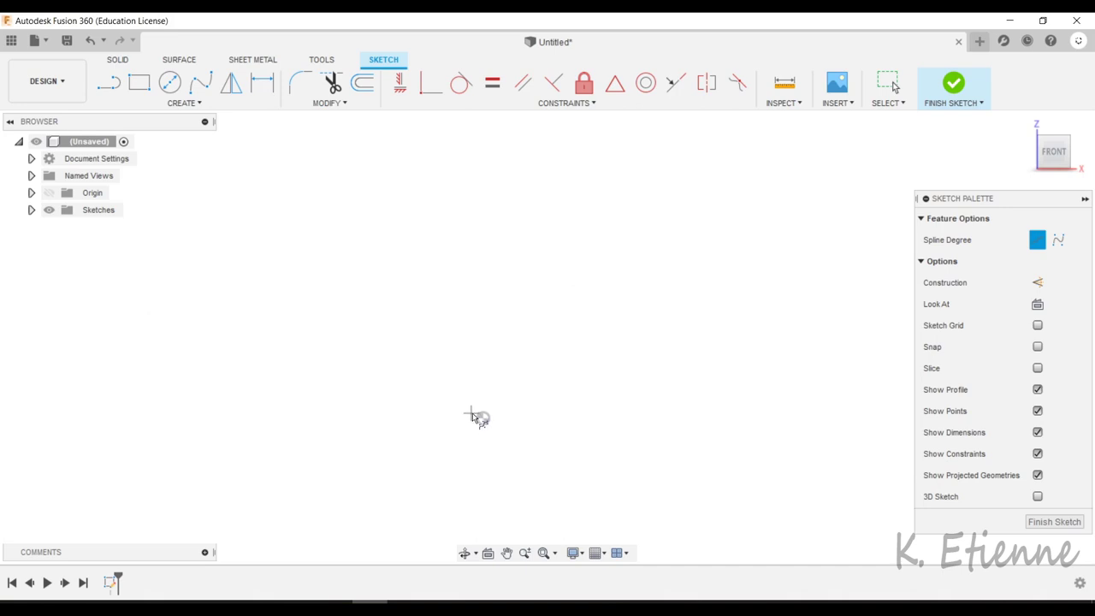
{"action": "left_click", "coordinate": [585, 418]}
{"action": "left_click", "coordinate": [653, 357]}
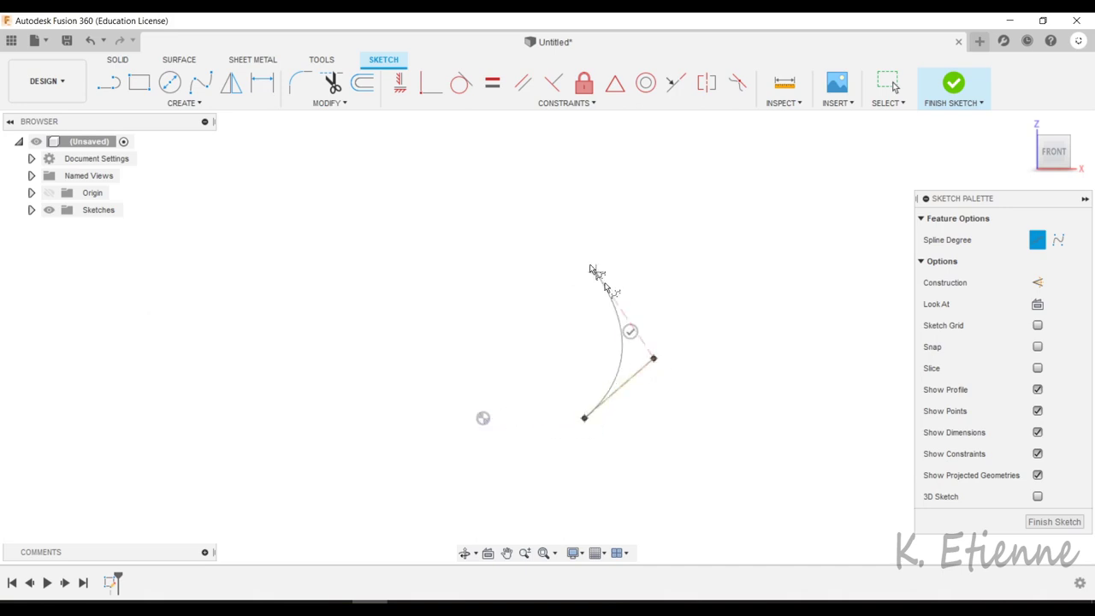
{"action": "left_click", "coordinate": [551, 162]}
{"action": "left_click", "coordinate": [518, 162]}
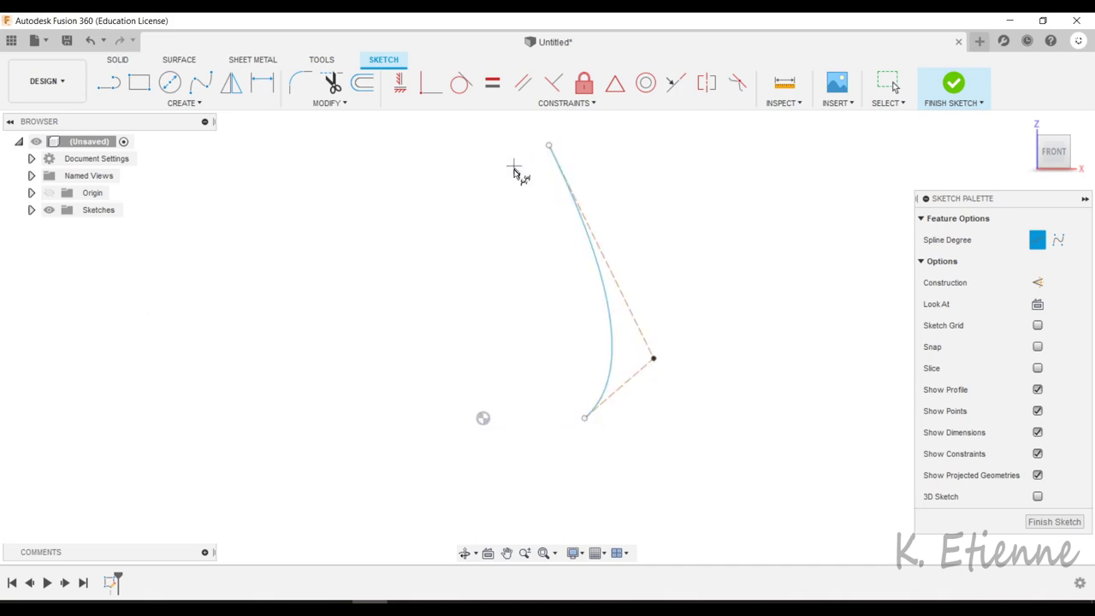
Dimension the spline's bottom endpoint 30 mm horizontally from the origin.
{"action": "left_click", "coordinate": [268, 90]}
{"action": "left_click", "coordinate": [268, 90]}
{"action": "left_click", "coordinate": [550, 425]}
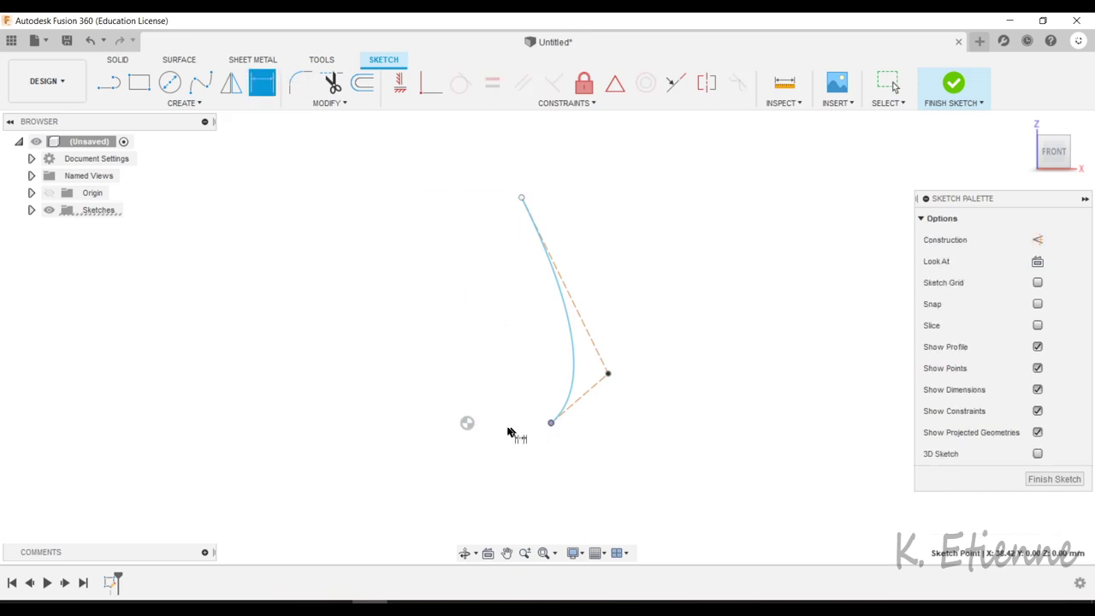
{"action": "left_click", "coordinate": [468, 424]}
{"action": "left_click", "coordinate": [509, 438]}
{"action": "type", "text": "30"}
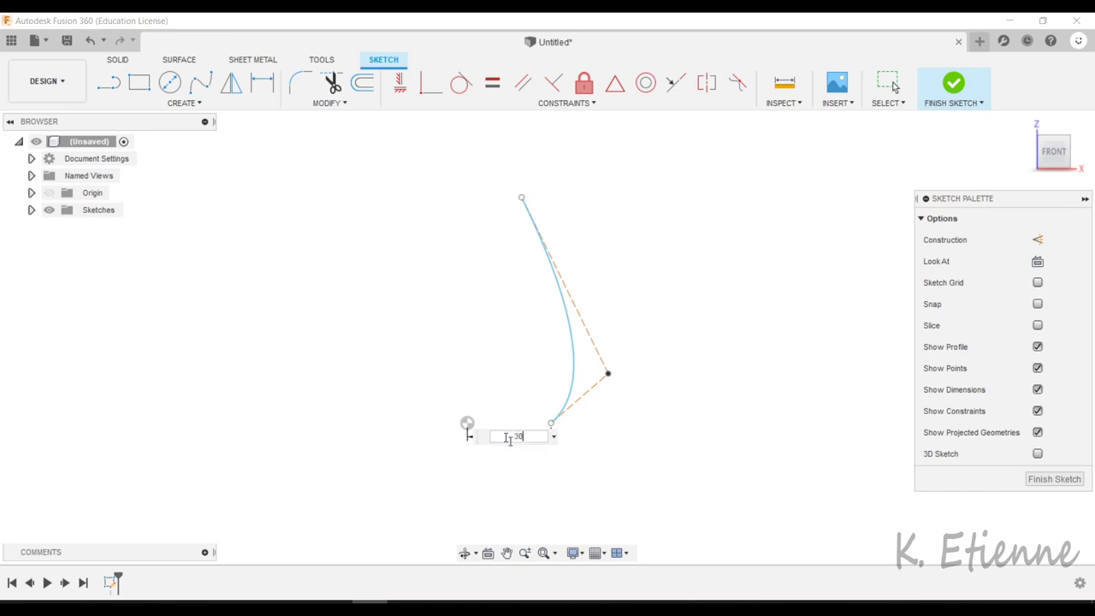
{"action": "key", "text": "Return"}
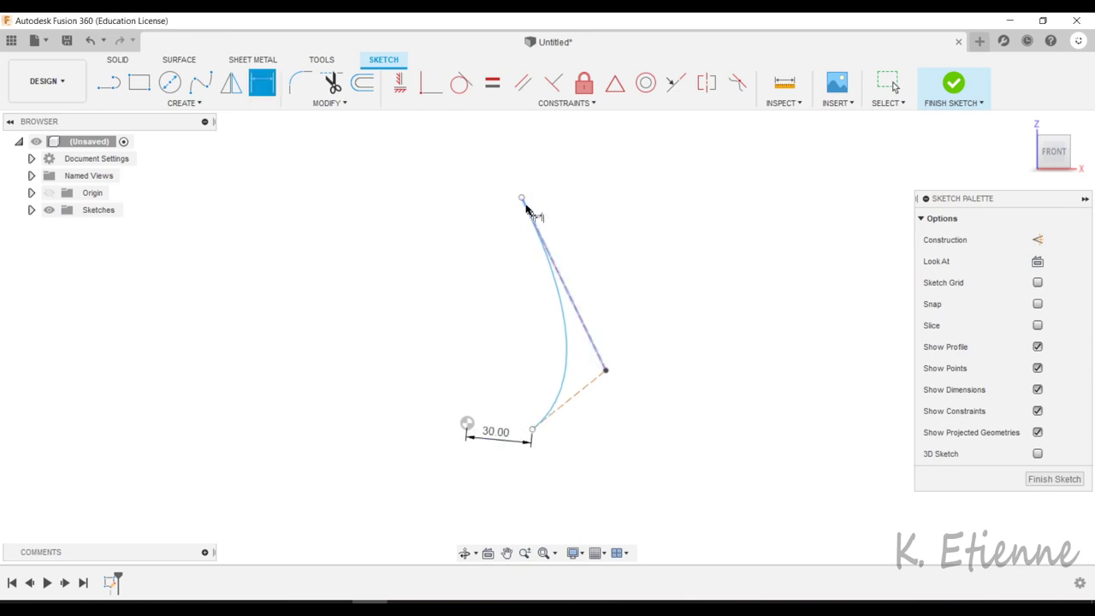
Dimension the spline's top endpoint 20 mm from the origin.
{"action": "left_click", "coordinate": [521, 199]}
{"action": "left_click", "coordinate": [467, 423]}
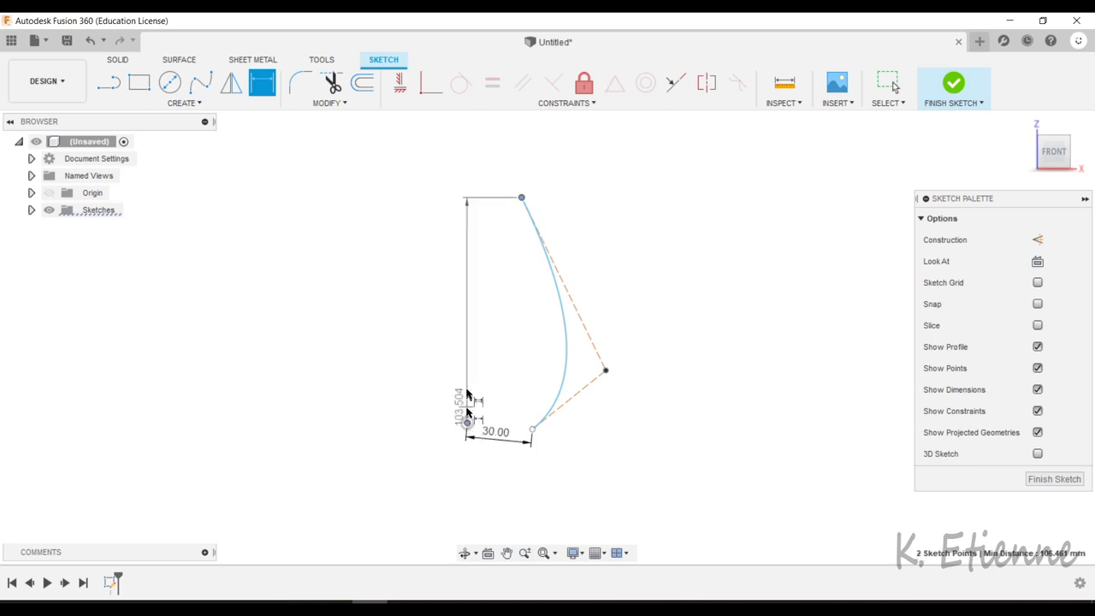
{"action": "left_click", "coordinate": [493, 171]}
{"action": "type", "text": "20"}
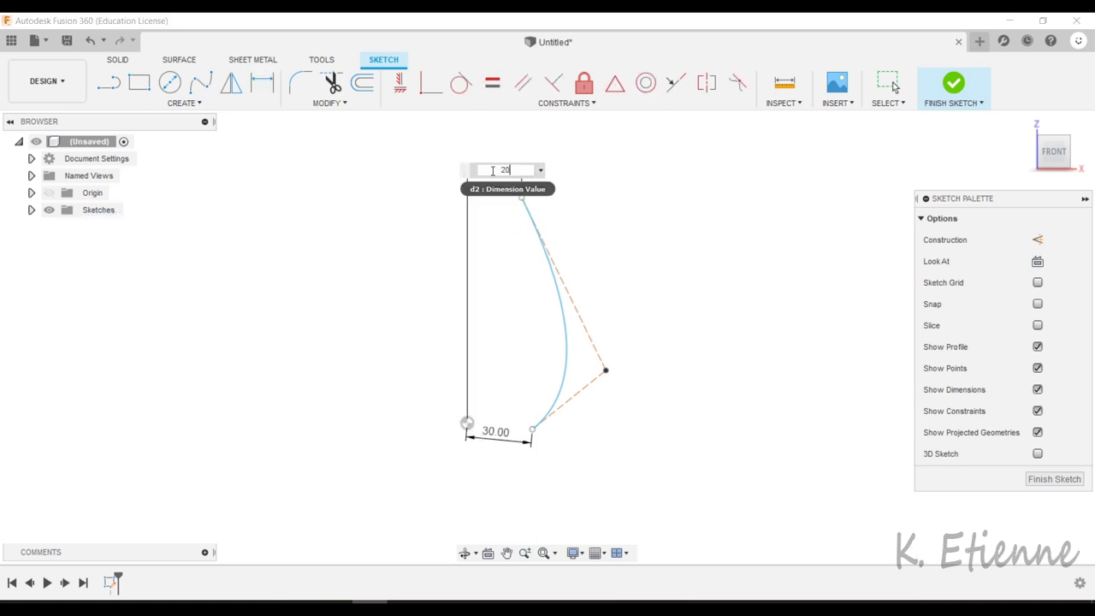
{"action": "key", "text": "Return"}
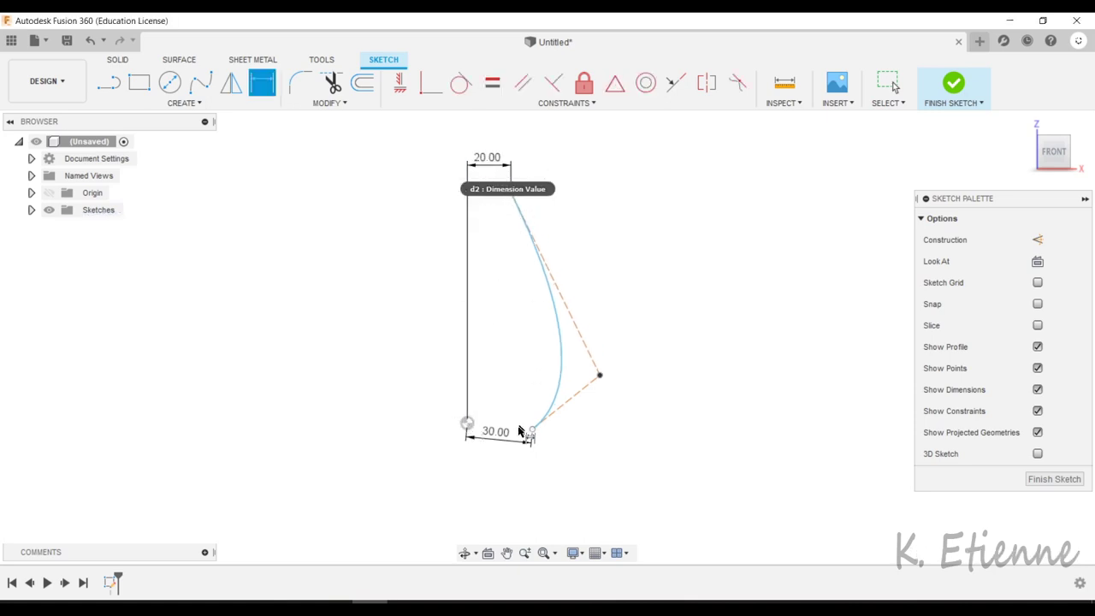
Constrain the spline's bottom endpoint to sit level with the origin.
{"action": "left_click", "coordinate": [402, 89]}
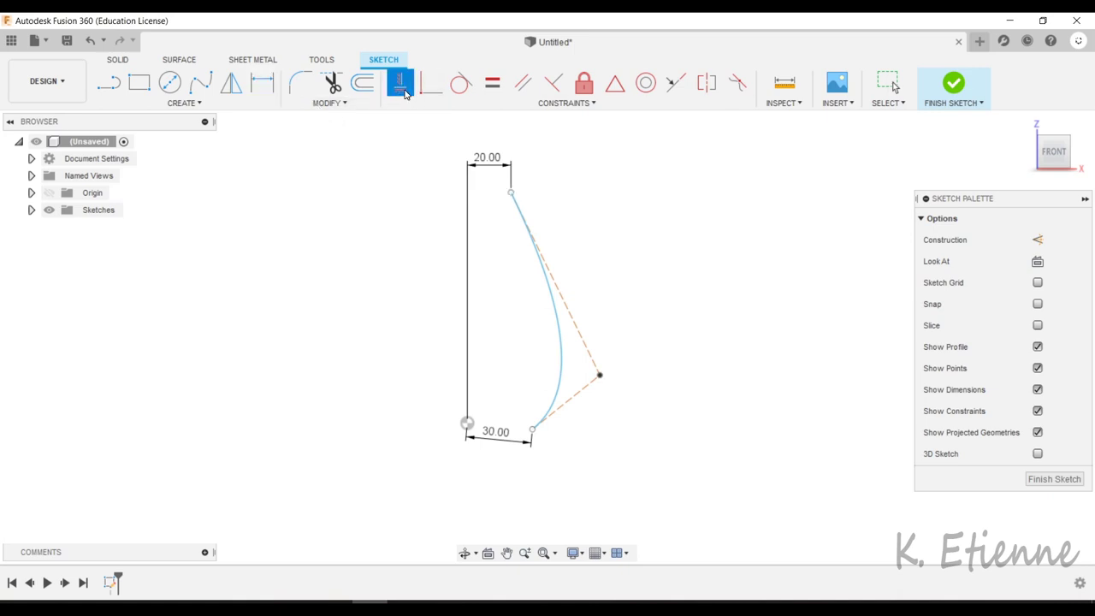
{"action": "left_click", "coordinate": [468, 425]}
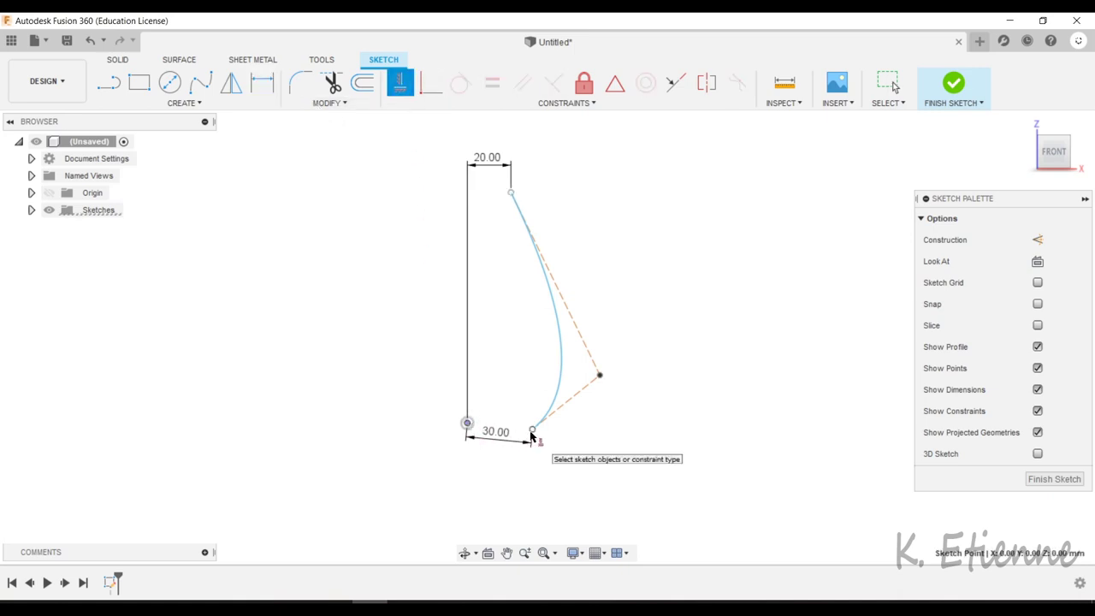
{"action": "left_click", "coordinate": [531, 431]}
Draw a horizontal construction line to the right from the spline's bottom end.
{"action": "left_click", "coordinate": [109, 83]}
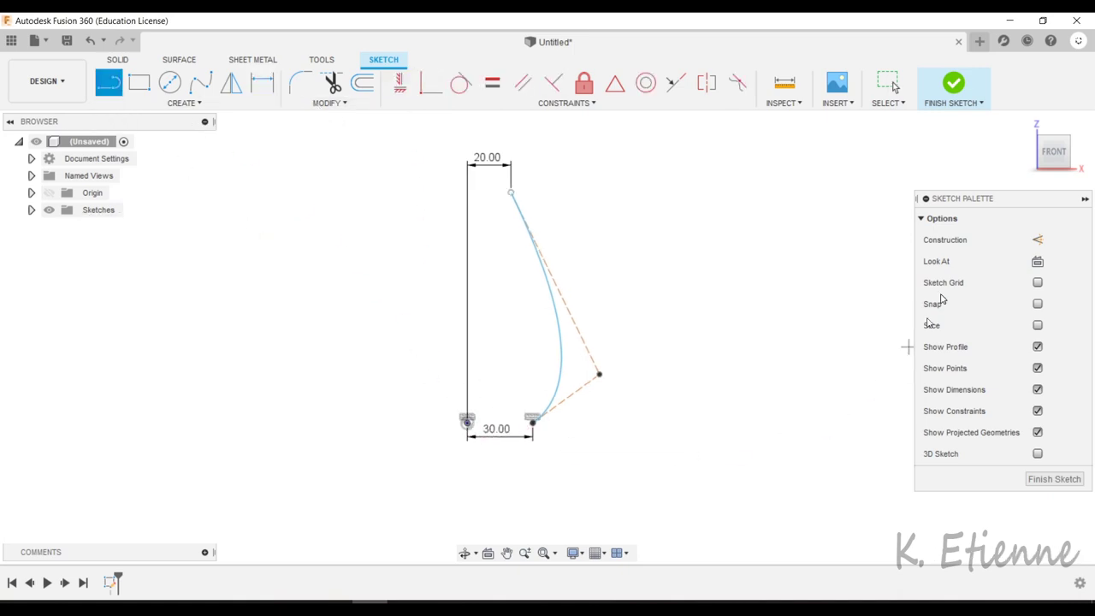
{"action": "left_click", "coordinate": [1037, 239]}
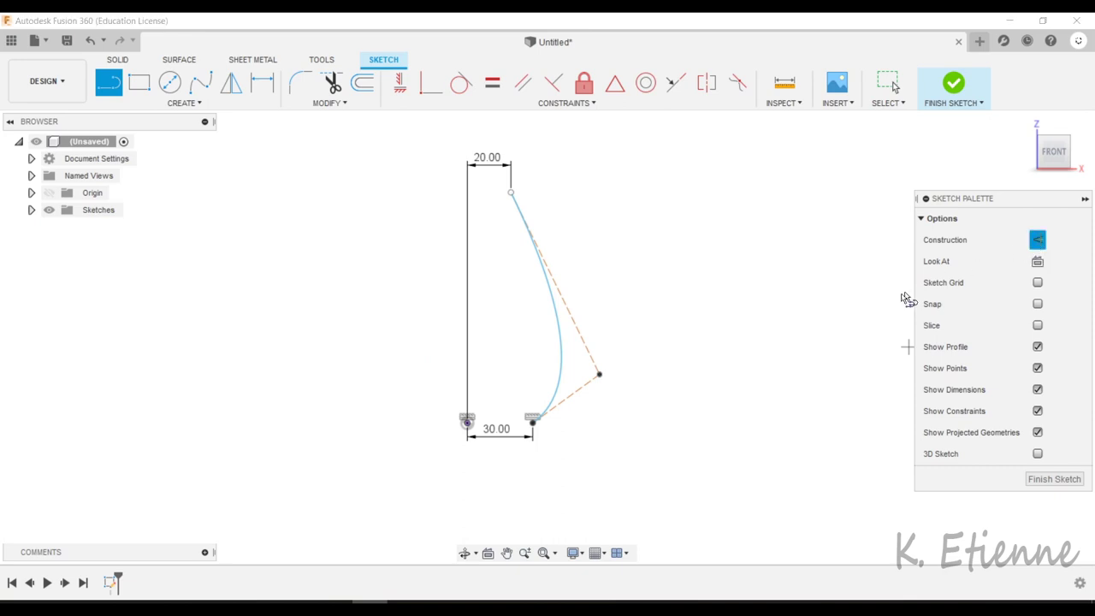
{"action": "left_click", "coordinate": [533, 423]}
{"action": "left_click", "coordinate": [665, 422]}
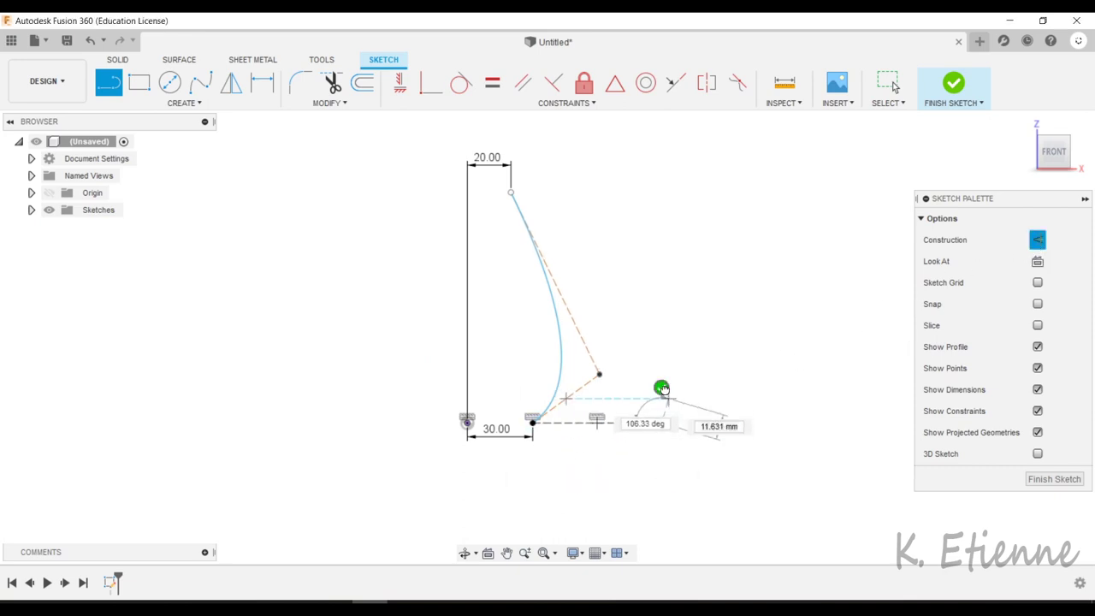
{"action": "key", "text": "Escape"}
Fix the lower control leg at 45° to the construction line.
{"action": "key", "text": "d"}
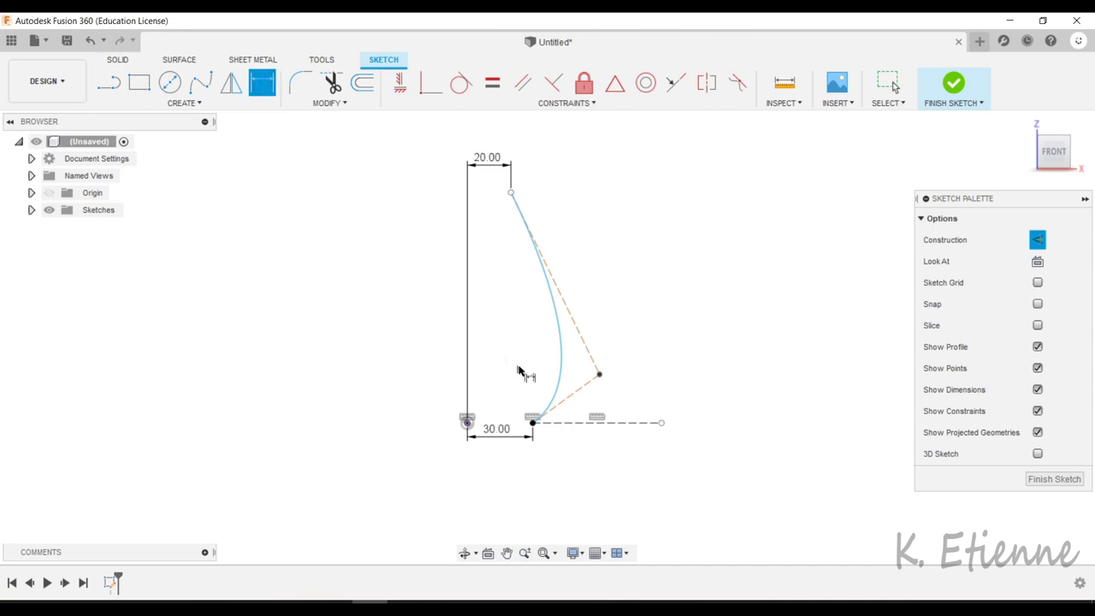
{"action": "left_click", "coordinate": [574, 399]}
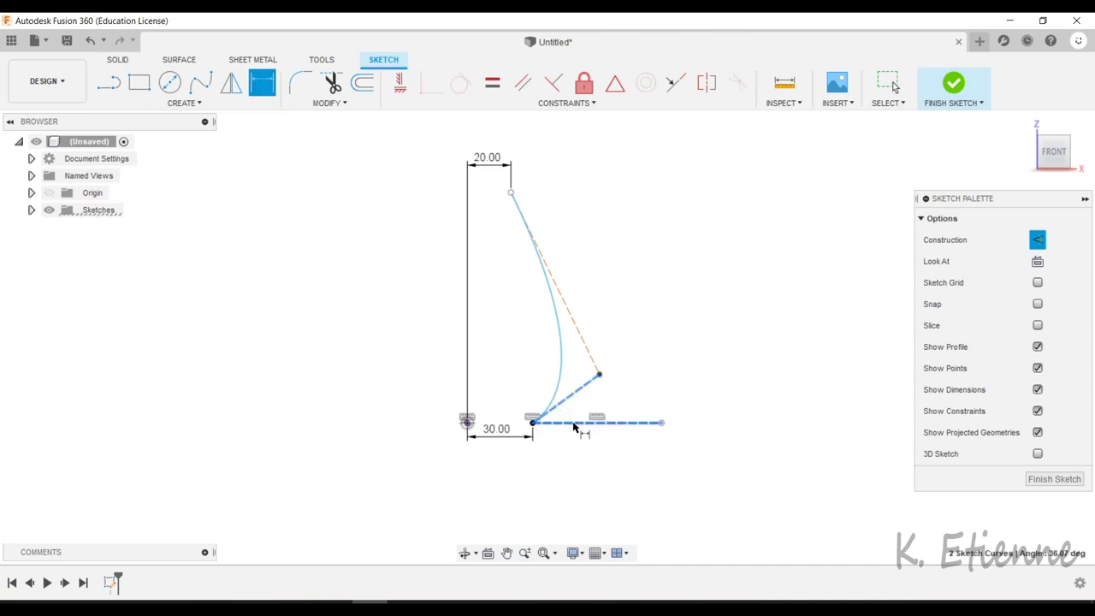
{"action": "left_click", "coordinate": [599, 421]}
{"action": "left_click", "coordinate": [630, 411]}
{"action": "type", "text": "45"}
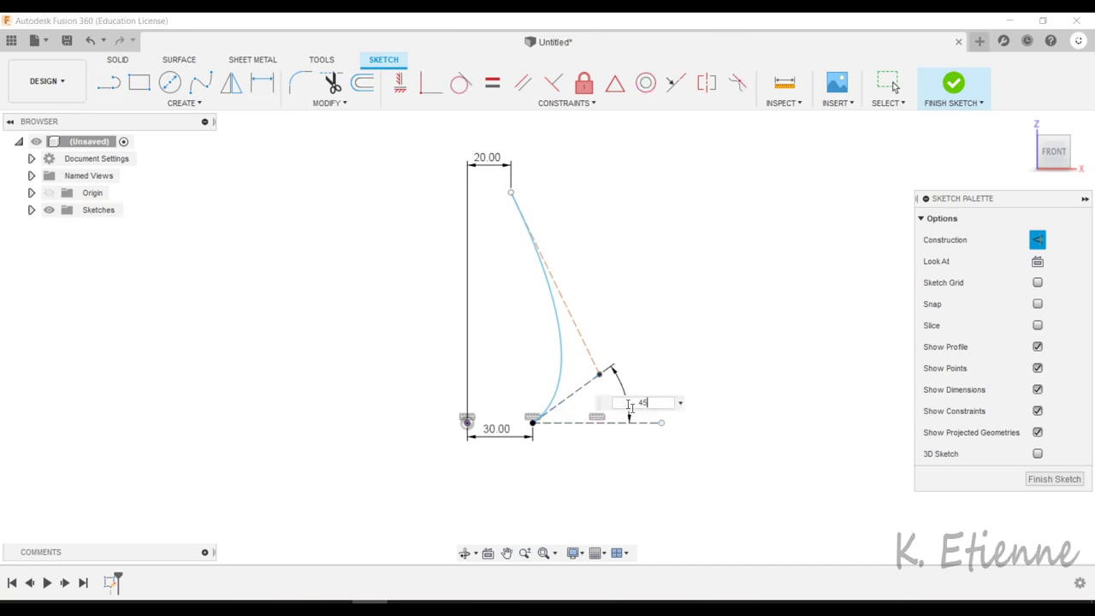
{"action": "key", "text": "Return"}
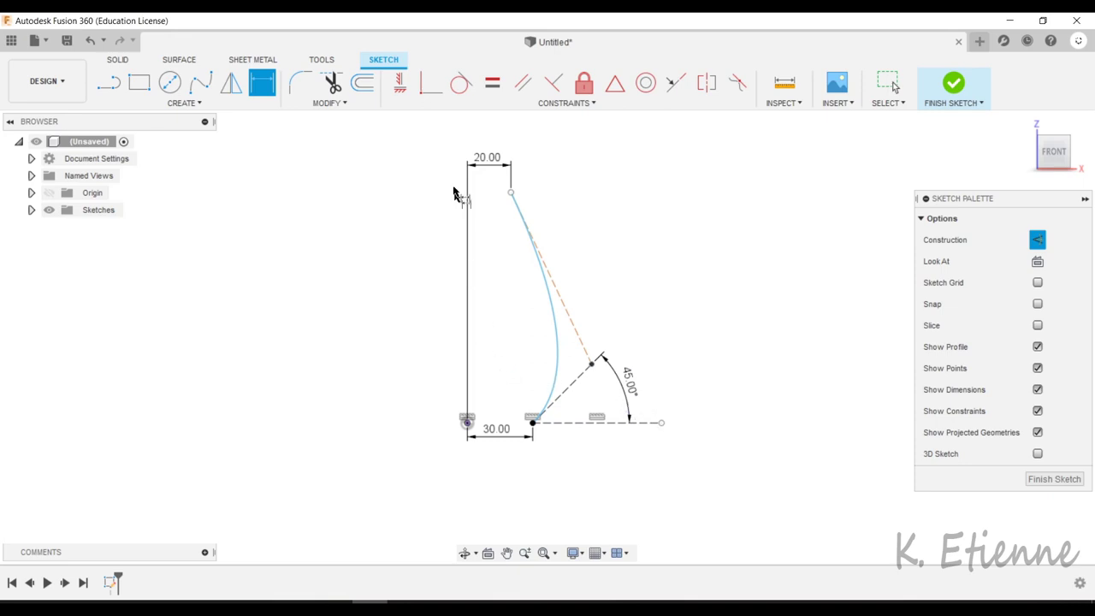
{"action": "left_click", "coordinate": [511, 193]}
Set the spline's top point 140 mm above the origin.
{"action": "left_click", "coordinate": [467, 422]}
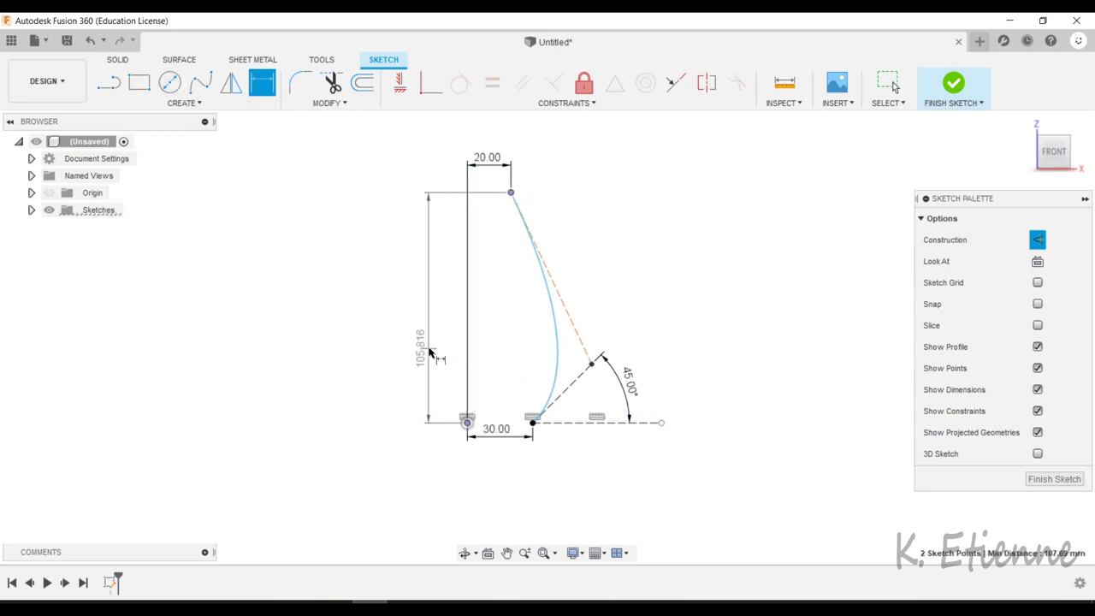
{"action": "left_click", "coordinate": [428, 345]}
{"action": "type", "text": "140"}
{"action": "key", "text": "Return"}
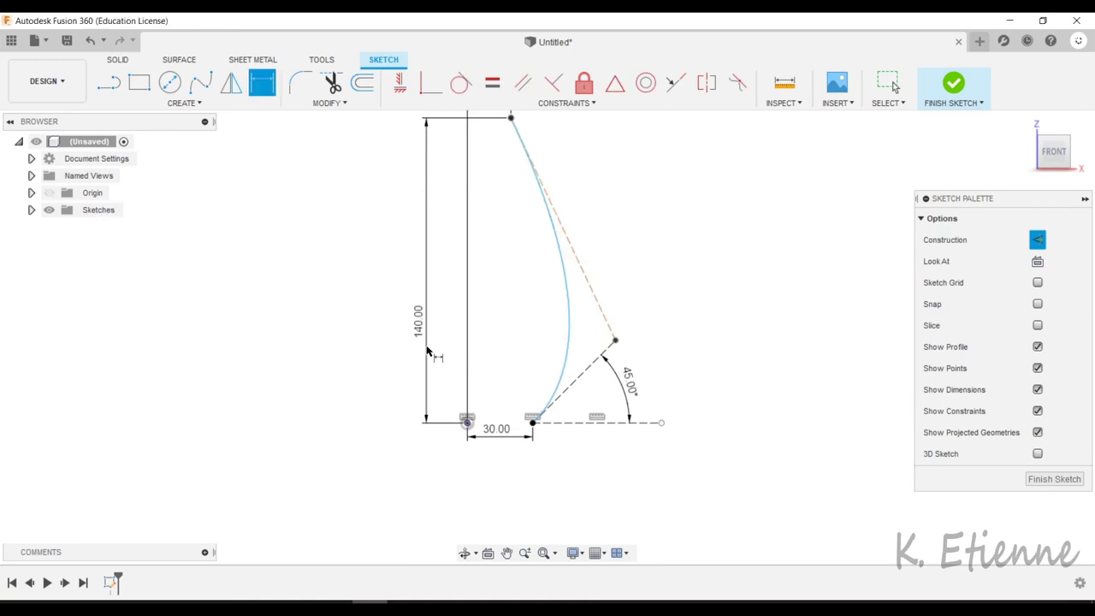
{"action": "scroll", "coordinate": [487, 462], "scroll_direction": "down", "scroll_amount": 2}
{"action": "scroll", "coordinate": [489, 466], "scroll_direction": "down", "scroll_amount": 1}
{"action": "scroll", "coordinate": [473, 354], "scroll_direction": "up", "scroll_amount": 1}
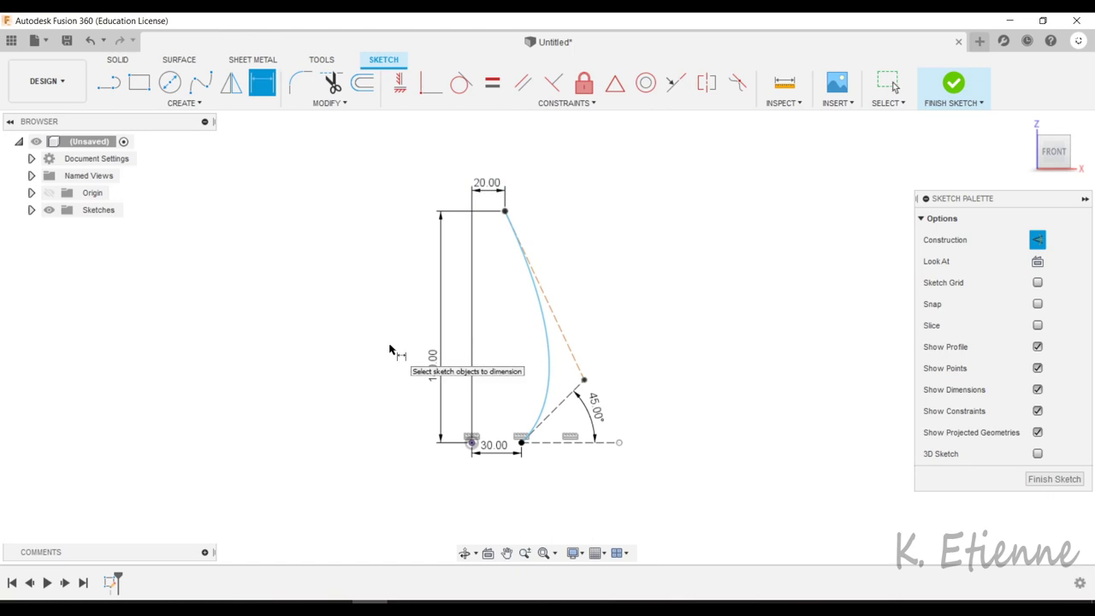
Dimension the lower control line to 60 mm and finish the sketch.
{"action": "left_click", "coordinate": [585, 380]}
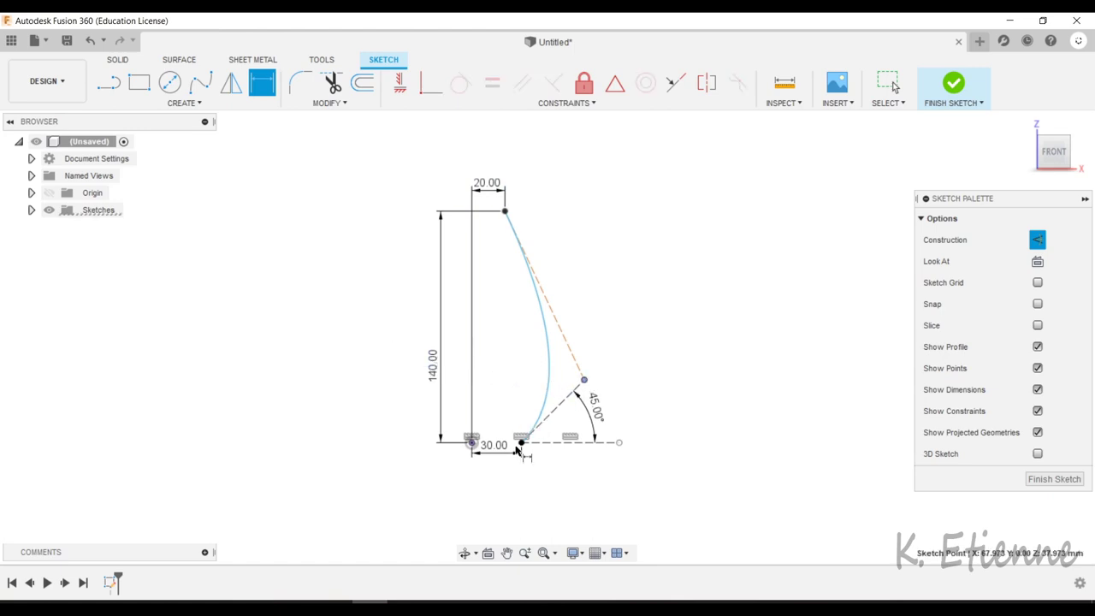
{"action": "left_click", "coordinate": [519, 444]}
{"action": "left_click", "coordinate": [613, 478]}
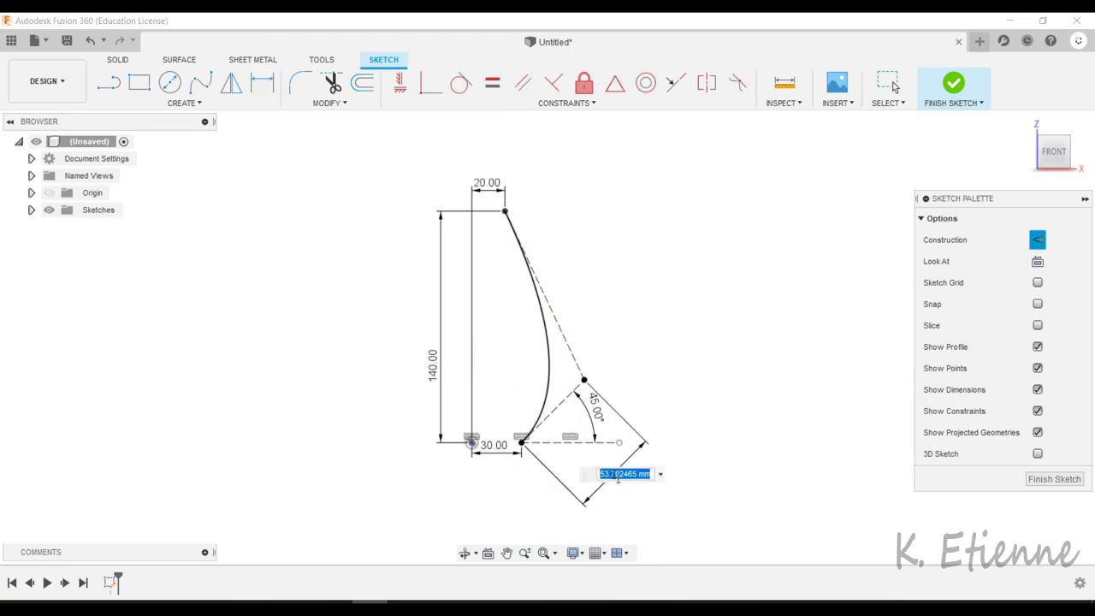
{"action": "type", "text": "60"}
{"action": "key", "text": "Return"}
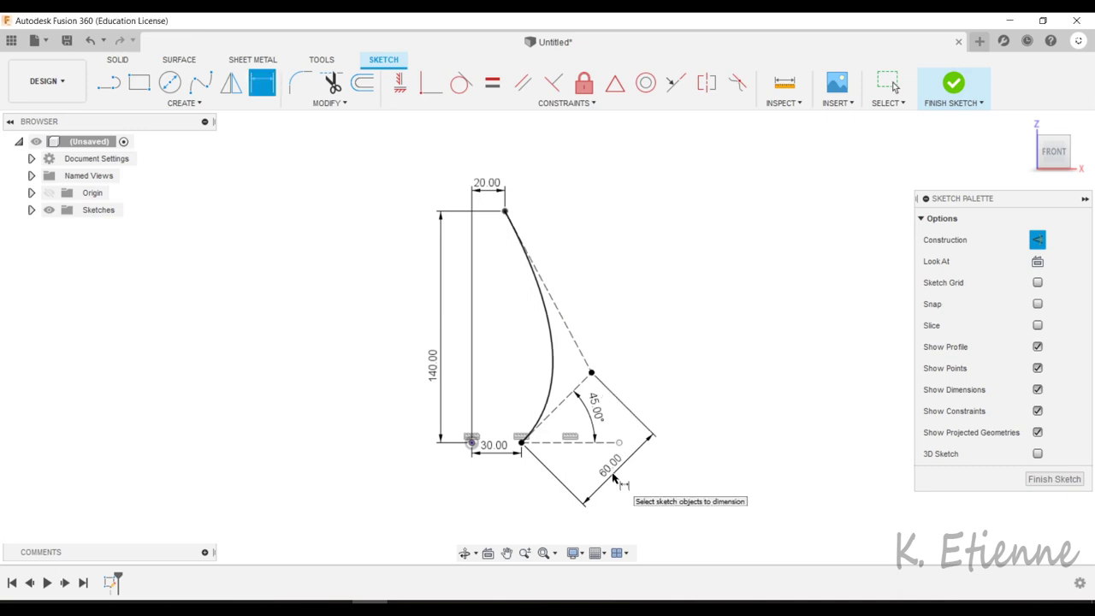
{"action": "left_click", "coordinate": [1054, 480]}
Surface-revolve the spline 360° around the vertical line to form the vase body.
{"action": "mouse_move", "coordinate": [579, 391]}
{"action": "middle_mouse_down", "text": "shift"}
{"action": "mouse_move", "coordinate": [496, 374]}
{"action": "mouse_move", "coordinate": [454, 391]}
{"action": "middle_mouse_up", "text": "shift"}
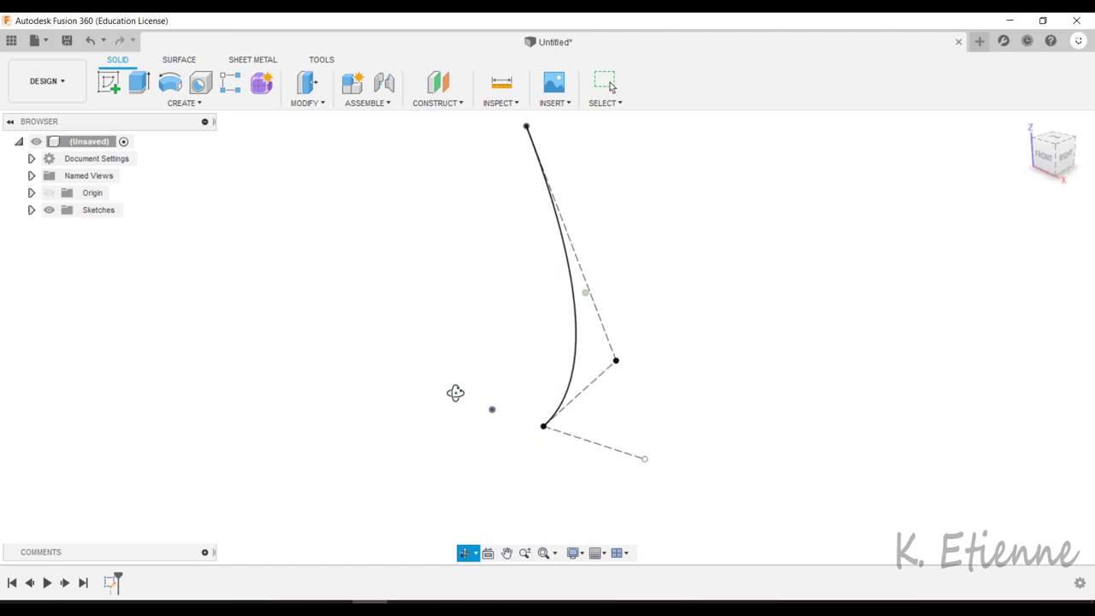
{"action": "left_click", "coordinate": [168, 59]}
{"action": "left_click", "coordinate": [200, 82]}
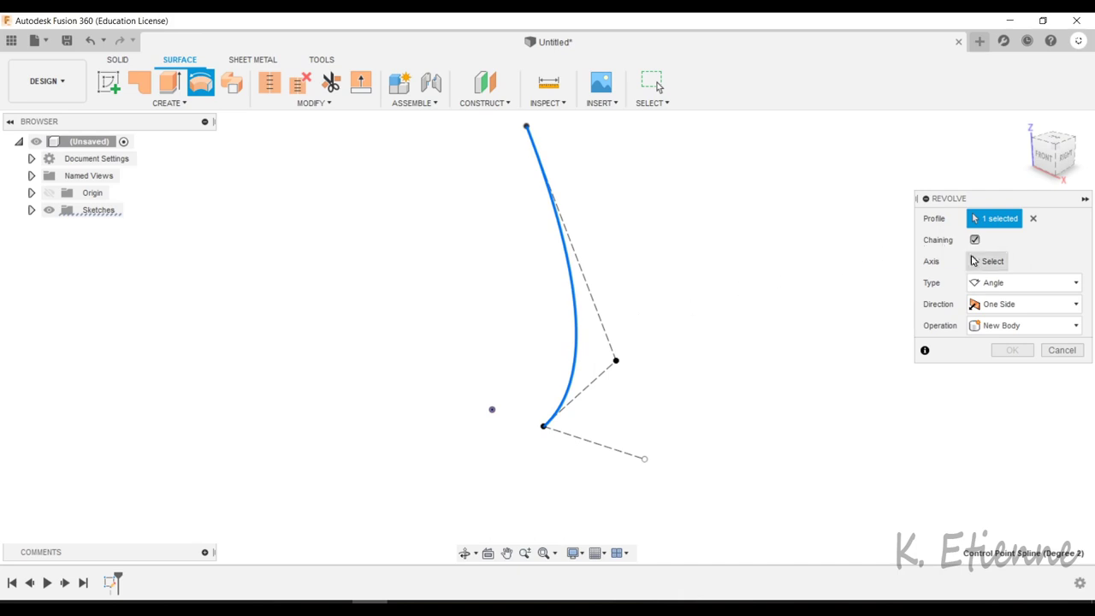
{"action": "left_click", "coordinate": [495, 378]}
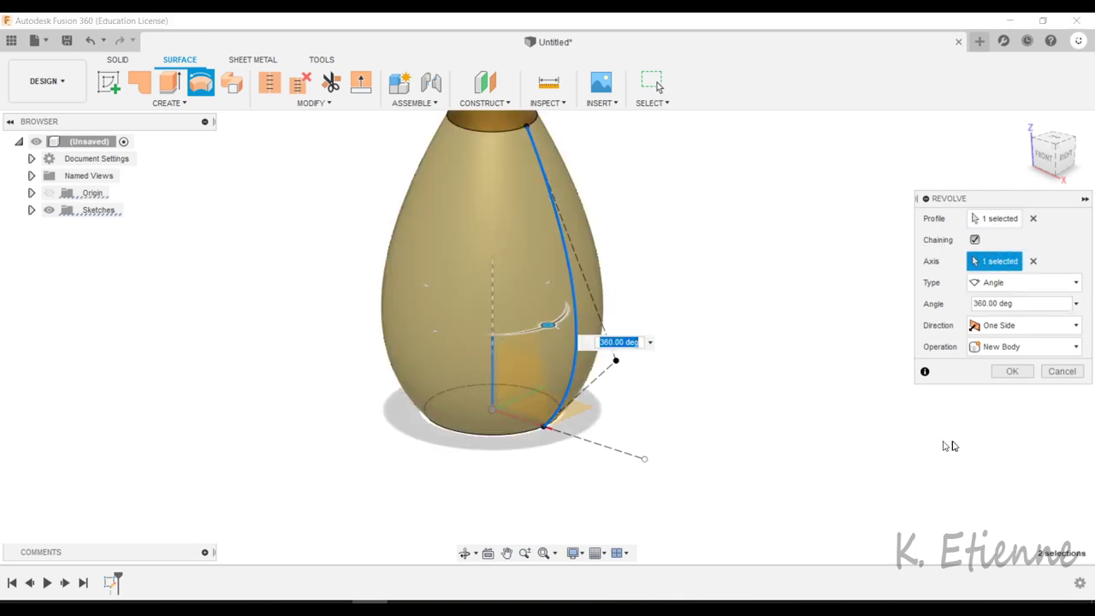
{"action": "left_click", "coordinate": [1011, 371]}
{"action": "scroll", "coordinate": [488, 471], "scroll_direction": "down", "scroll_amount": 3}
{"action": "middle_click_drag", "start_coordinate": [488, 471], "coordinate": [545, 367], "text": "shift"}
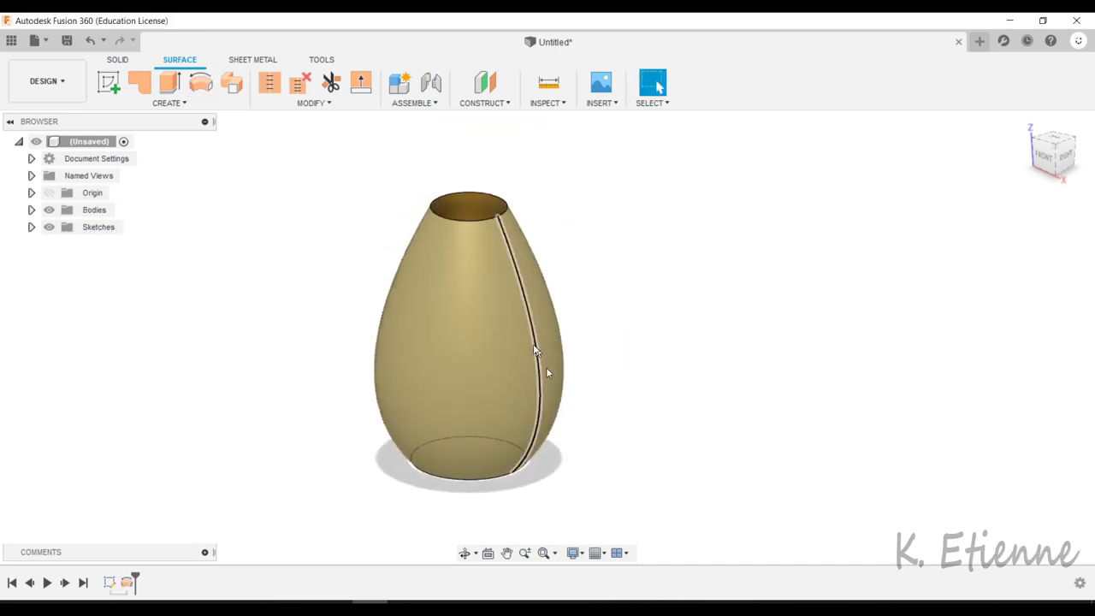
Apply Reverse Normal to the vase face so its outside faces outward.
{"action": "left_click", "coordinate": [312, 103]}
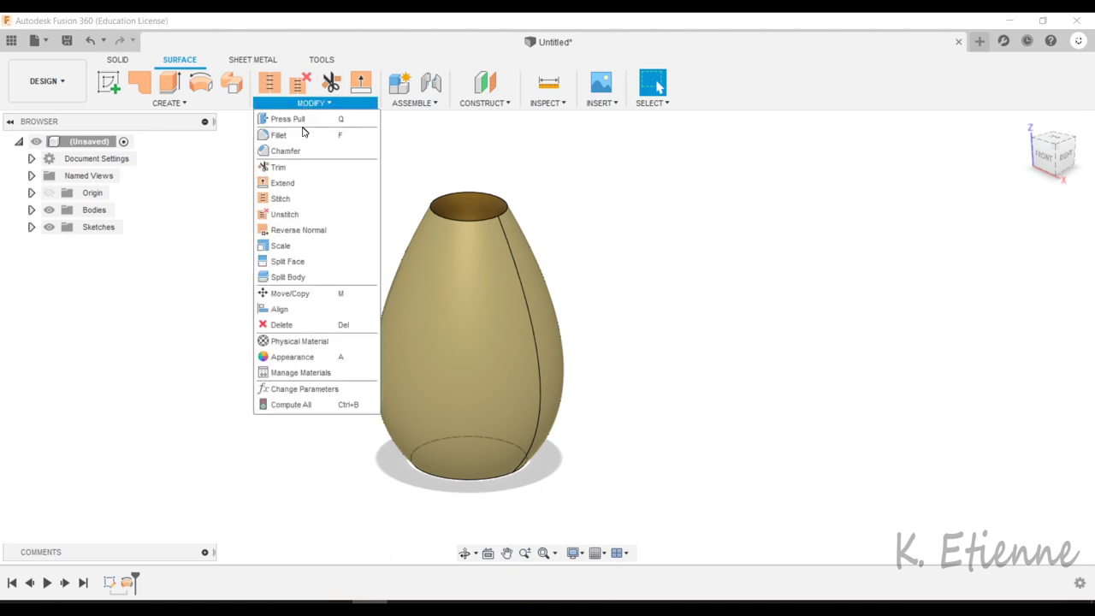
{"action": "left_click", "coordinate": [299, 230]}
{"action": "left_click", "coordinate": [422, 337]}
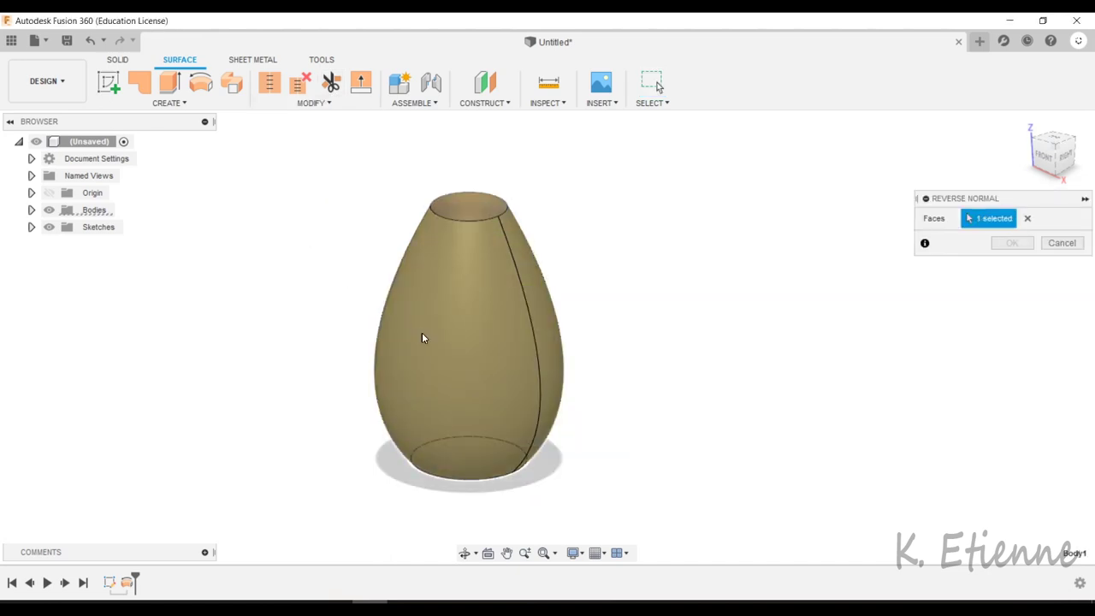
{"action": "left_click", "coordinate": [1000, 243]}
{"action": "mouse_move", "coordinate": [770, 362]}
{"action": "middle_mouse_down", "text": "shift"}
{"action": "mouse_move", "coordinate": [764, 312]}
{"action": "mouse_move", "coordinate": [690, 411]}
{"action": "mouse_move", "coordinate": [696, 419]}
{"action": "middle_mouse_up", "text": "shift"}
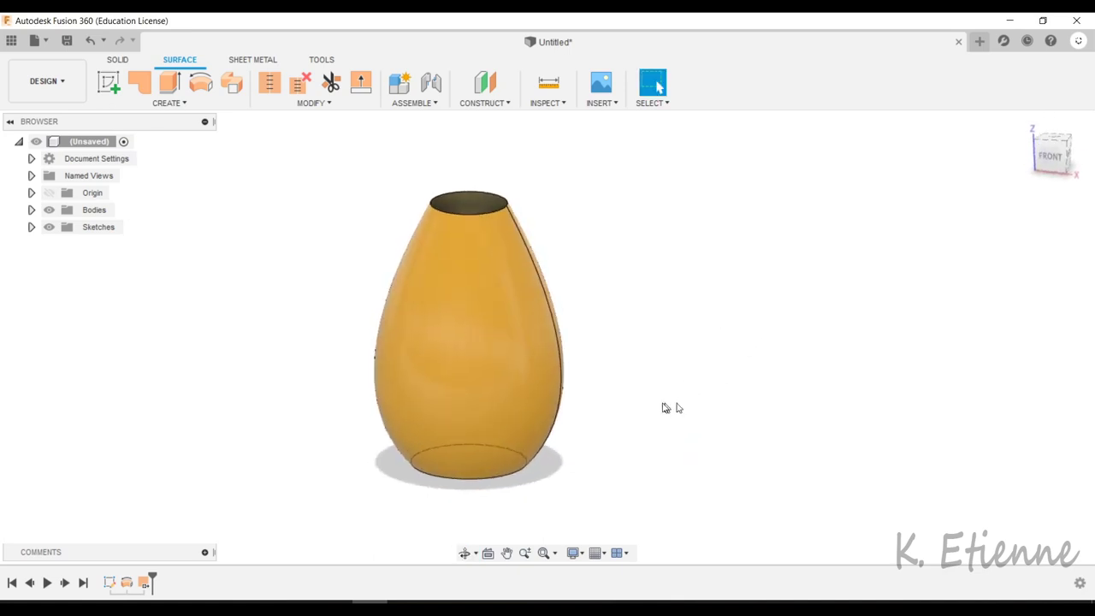
{"action": "left_click", "coordinate": [31, 211]}
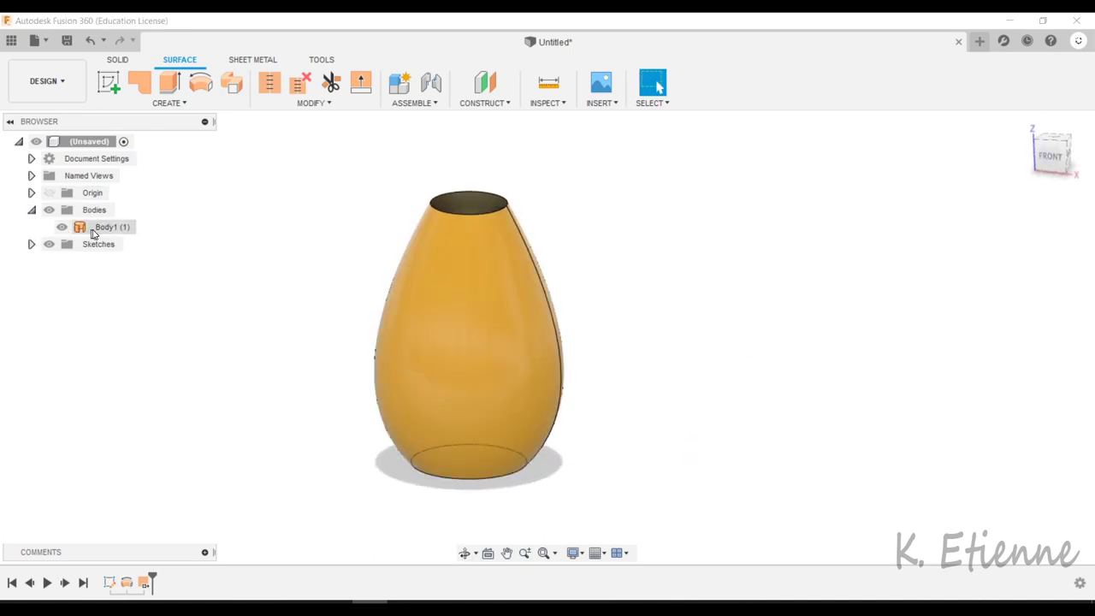
Turn off Capture Design History on the root component, accepting the timeline removal.
{"action": "right_click", "coordinate": [98, 228]}
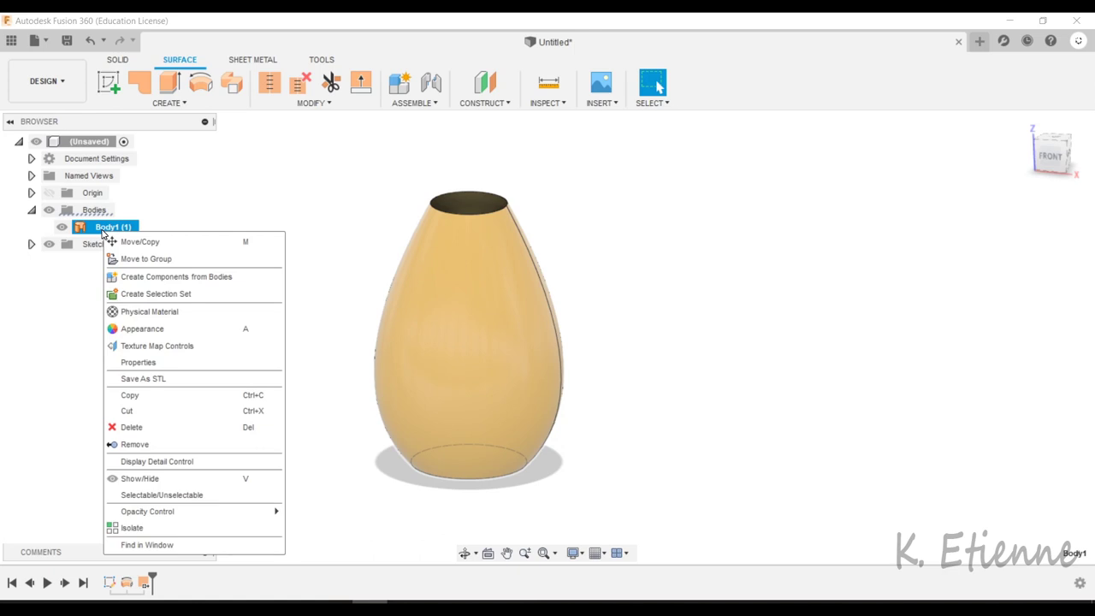
{"action": "right_click", "coordinate": [85, 148]}
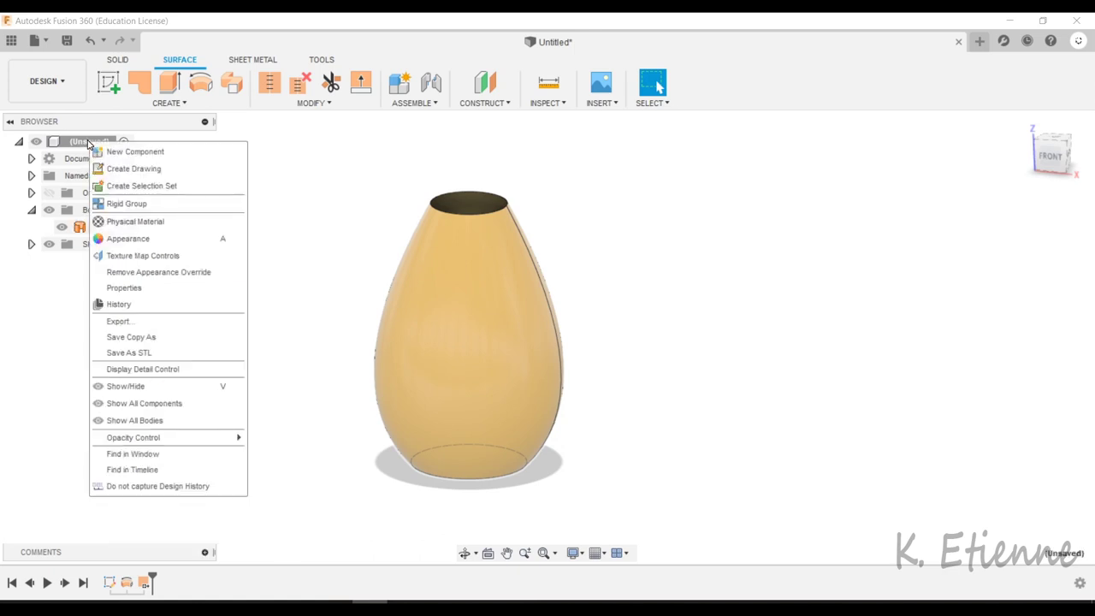
{"action": "left_click", "coordinate": [175, 485]}
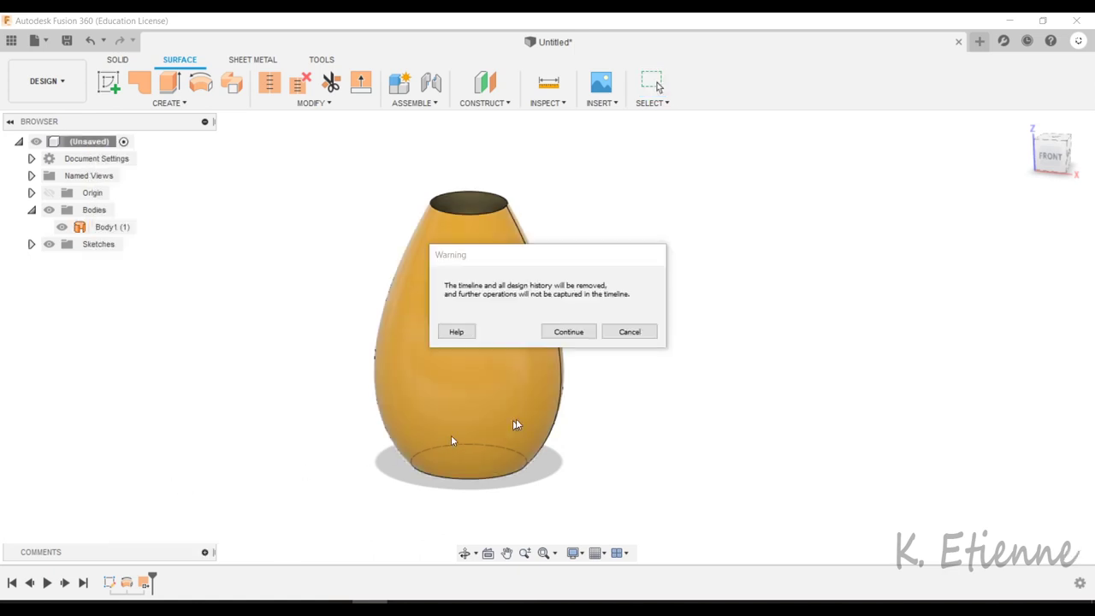
{"action": "left_click", "coordinate": [576, 334]}
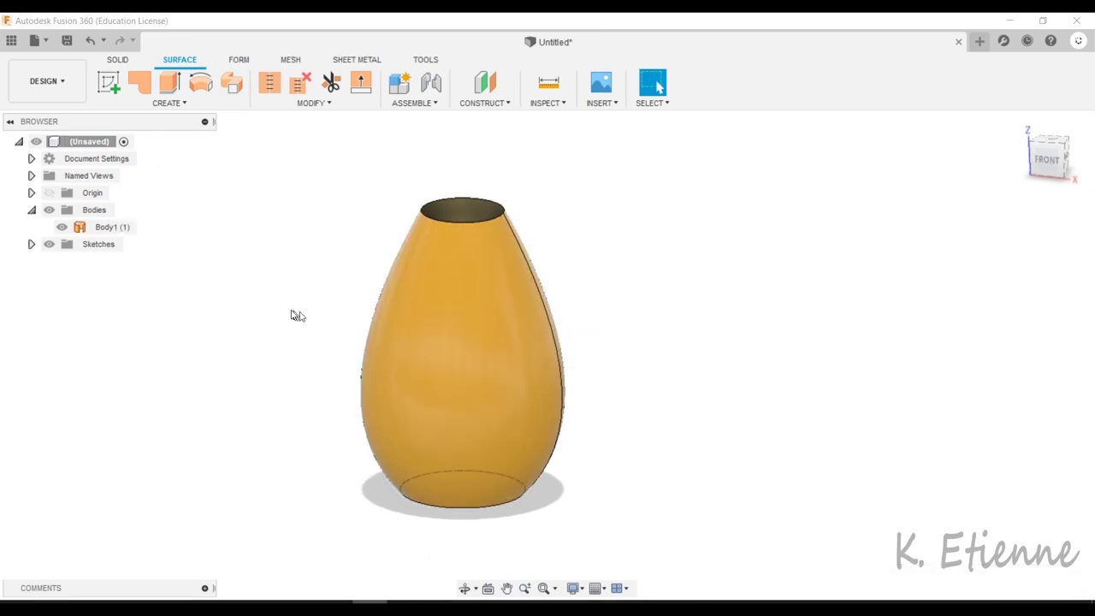
Convert Body1 to a mesh with Surface Deviation at maximum, giving about 1951 triangles.
{"action": "right_click", "coordinate": [116, 231]}
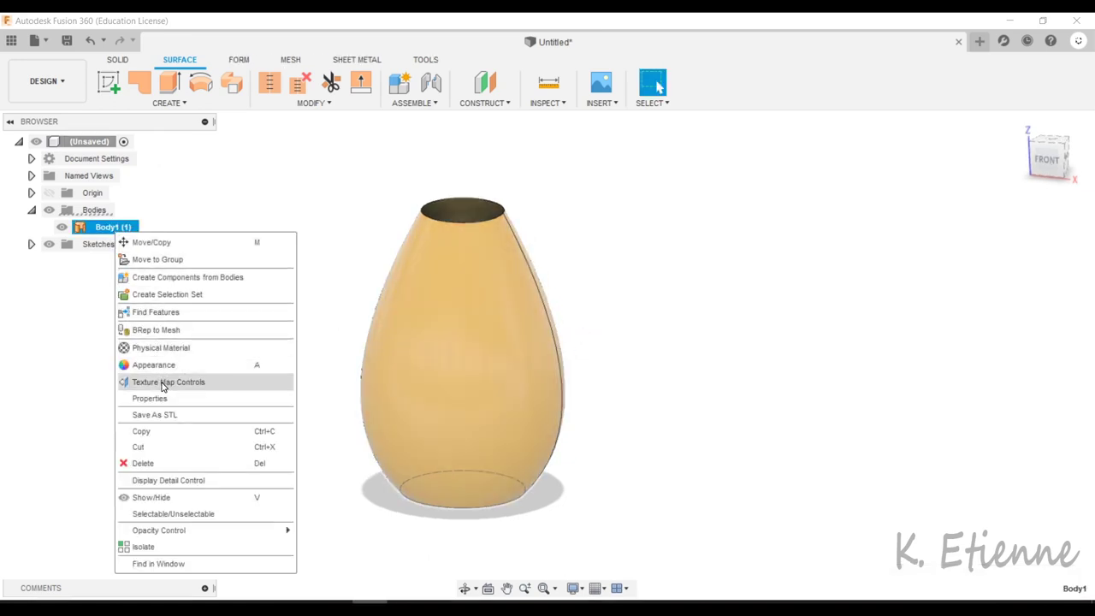
{"action": "left_click", "coordinate": [167, 331]}
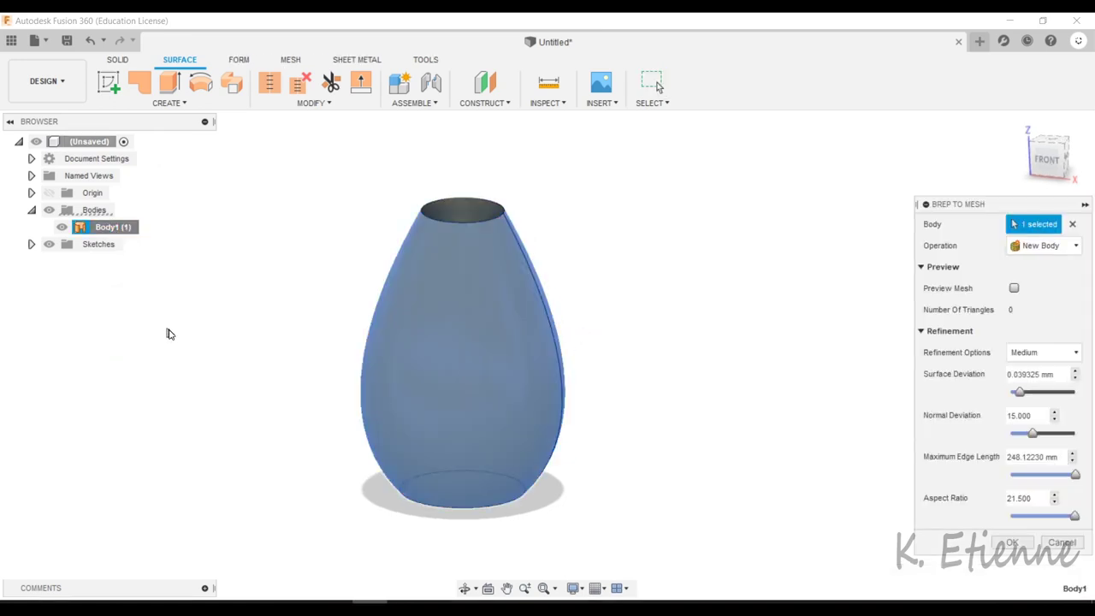
{"action": "mouse_move", "coordinate": [1010, 203]}
{"action": "left_mouse_down"}
{"action": "mouse_move", "coordinate": [963, 171]}
{"action": "mouse_move", "coordinate": [862, 146]}
{"action": "left_mouse_up"}
{"action": "left_click", "coordinate": [864, 230]}
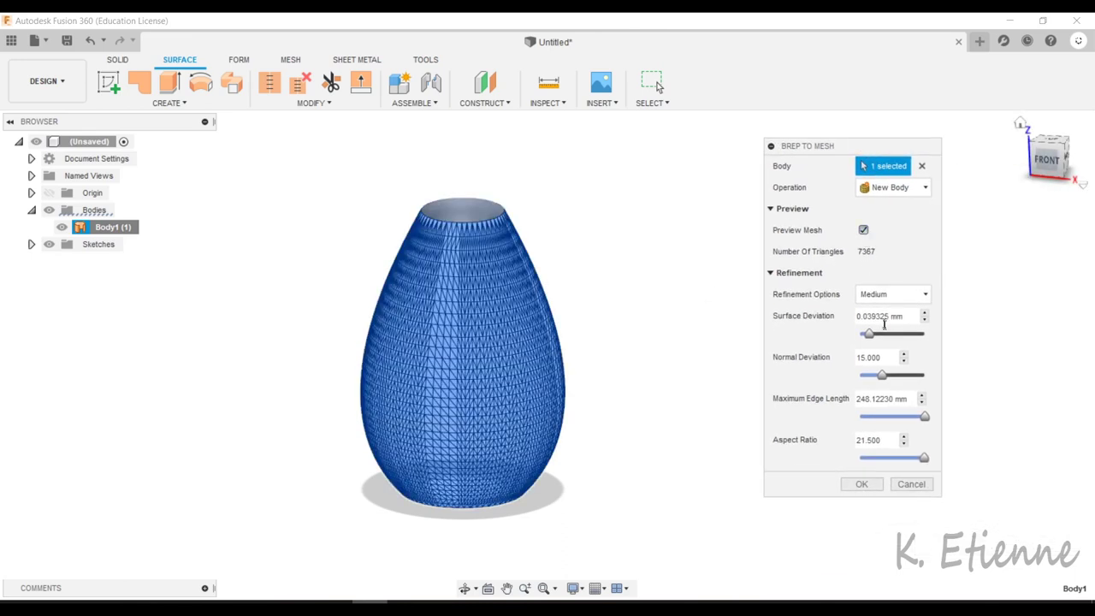
{"action": "left_click_drag", "start_coordinate": [869, 334], "coordinate": [978, 337]}
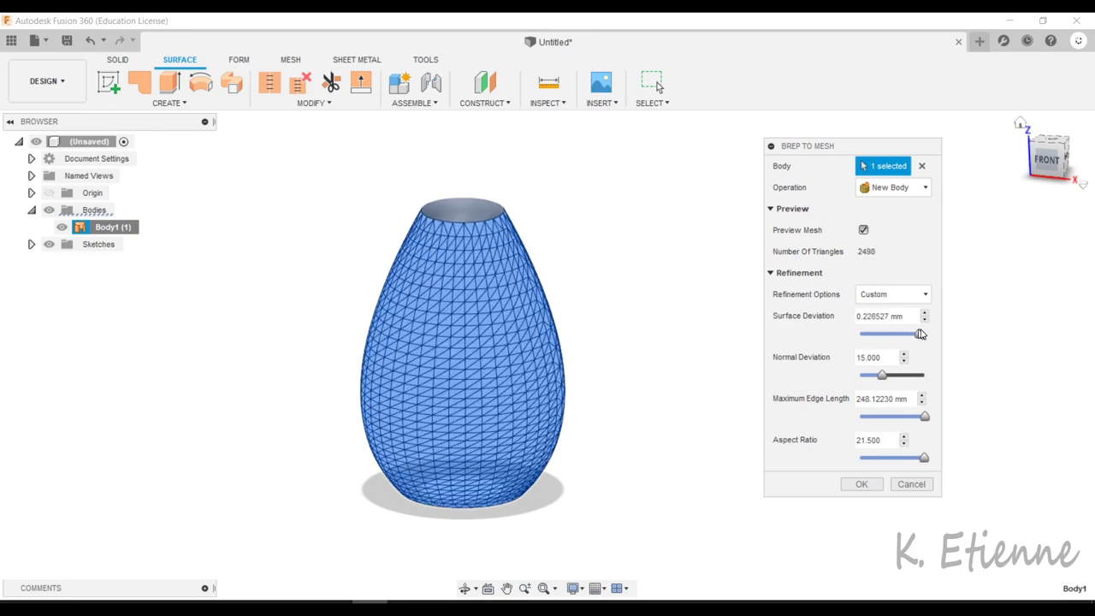
{"action": "left_click", "coordinate": [871, 484]}
{"action": "mouse_move", "coordinate": [696, 479]}
{"action": "middle_mouse_down", "text": "shift"}
{"action": "mouse_move", "coordinate": [657, 448]}
{"action": "mouse_move", "coordinate": [696, 443]}
{"action": "mouse_move", "coordinate": [667, 459]}
{"action": "middle_mouse_up", "text": "shift"}
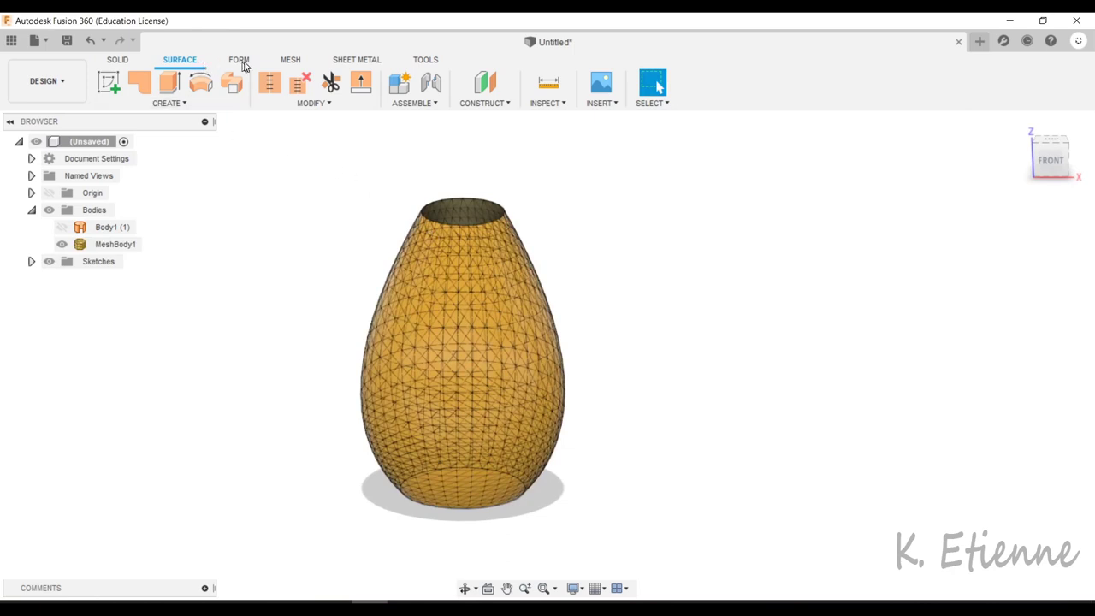
Reduce MeshBody1 with Adaptive, Reduce Target Density set to 0.1.
{"action": "left_click", "coordinate": [290, 60]}
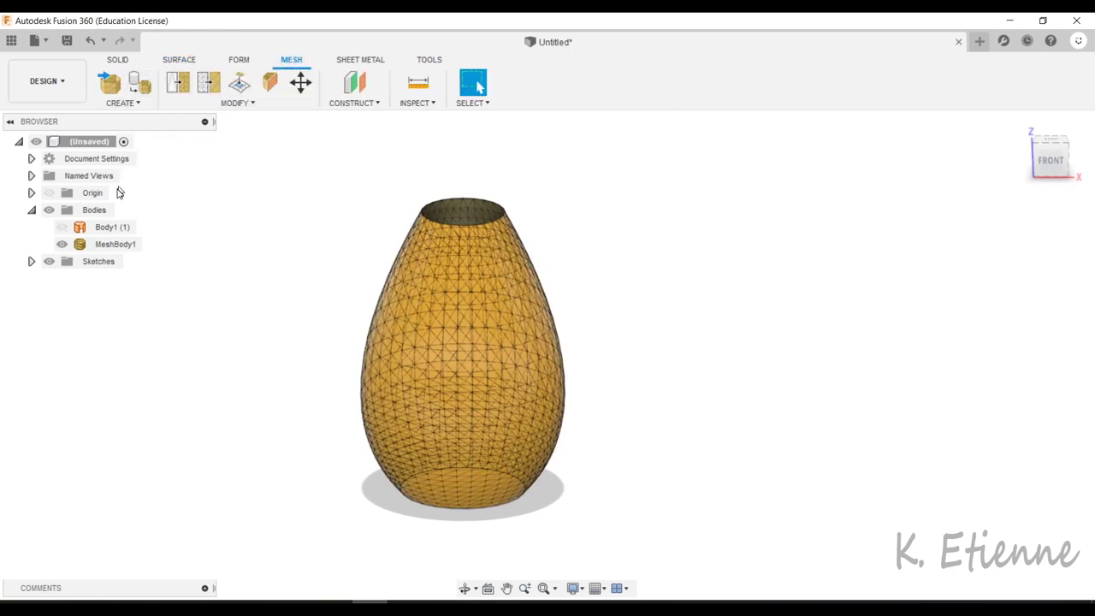
{"action": "left_click", "coordinate": [114, 246]}
{"action": "left_click", "coordinate": [237, 103]}
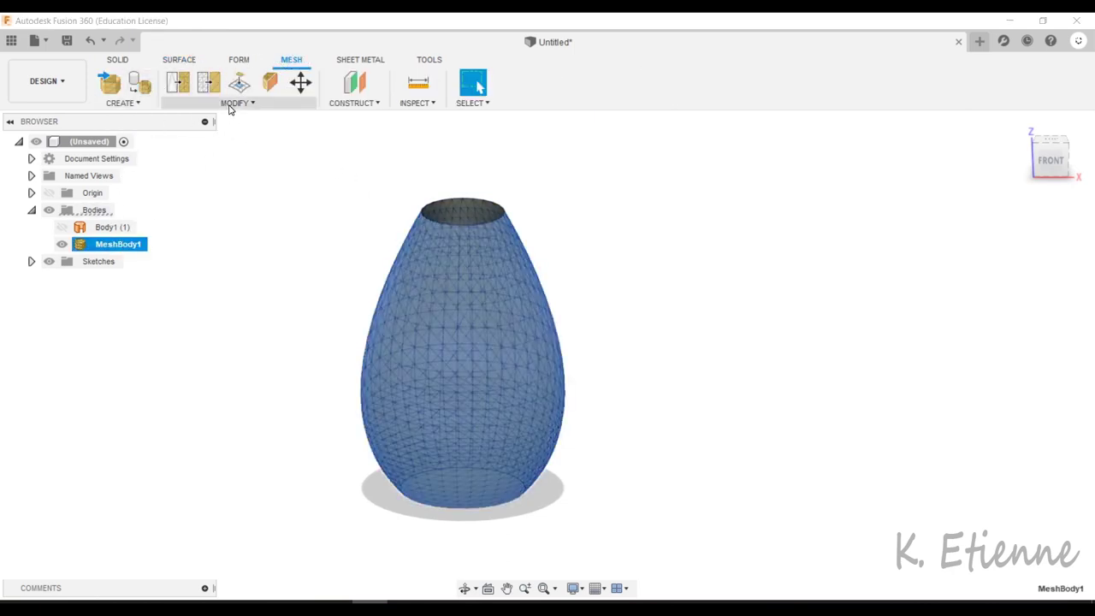
{"action": "left_click", "coordinate": [205, 140]}
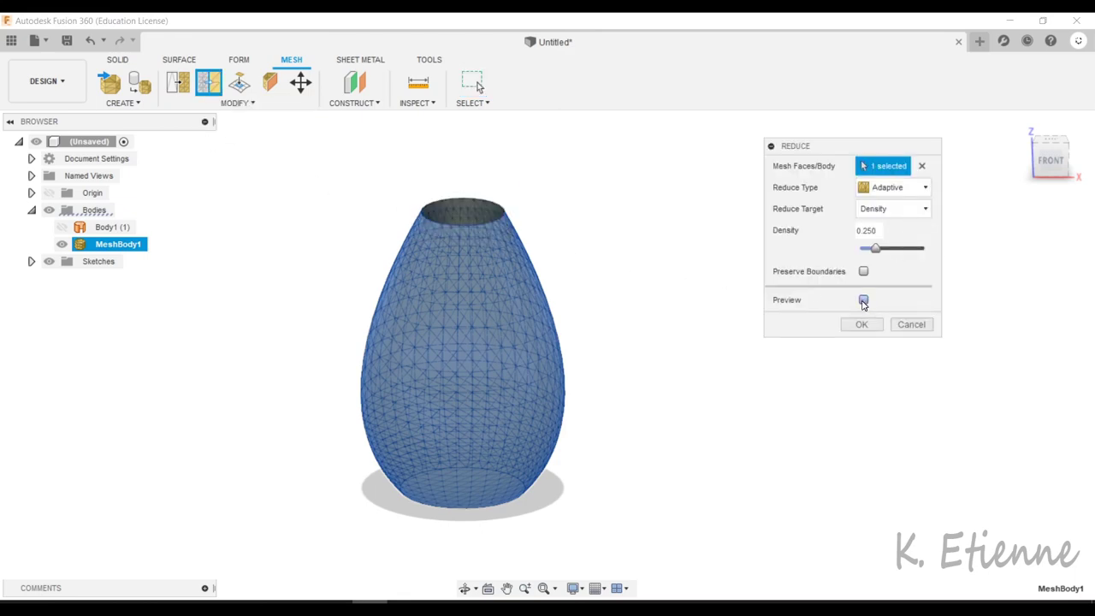
{"action": "left_click", "coordinate": [863, 300]}
{"action": "type", "text": "0.1"}
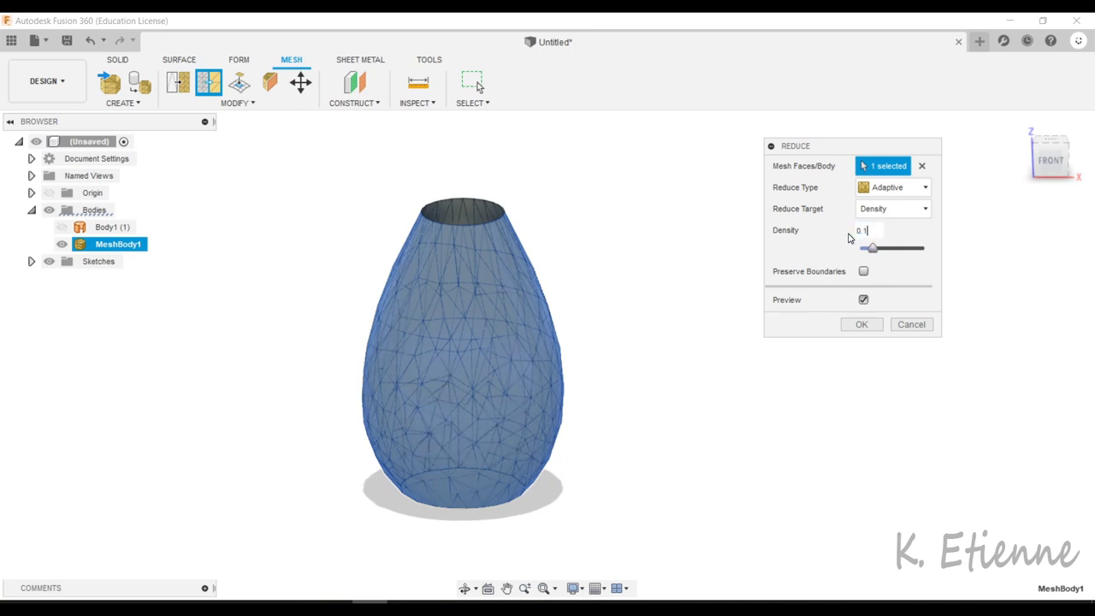
{"action": "key", "text": "Return"}
{"action": "left_click", "coordinate": [862, 324]}
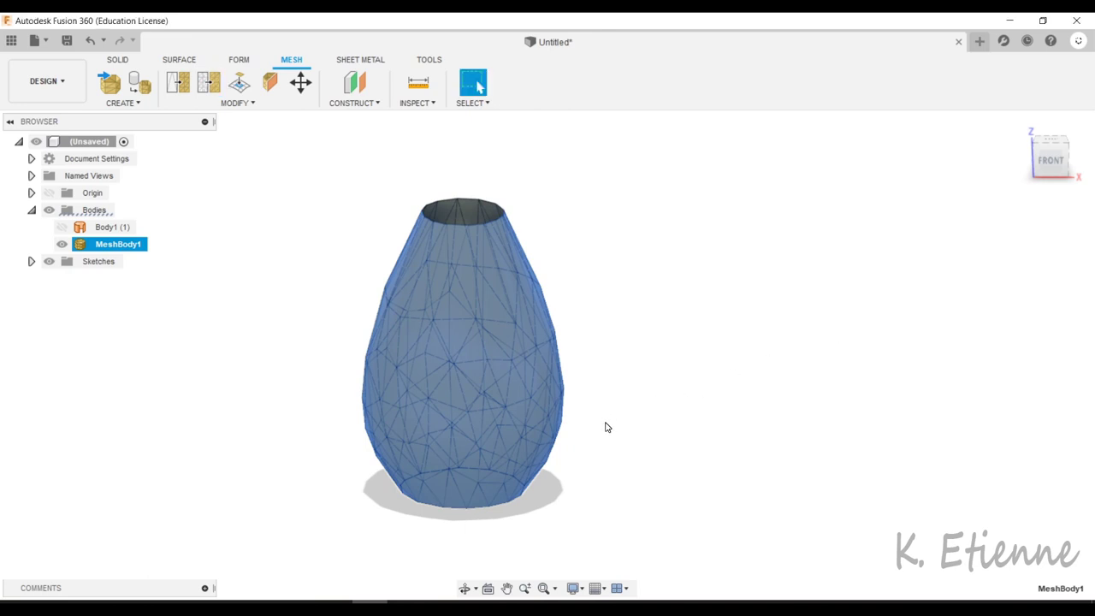
Convert MeshBody1 with Mesh to BRep into a new faceted body, Body2.
{"action": "right_click", "coordinate": [122, 246]}
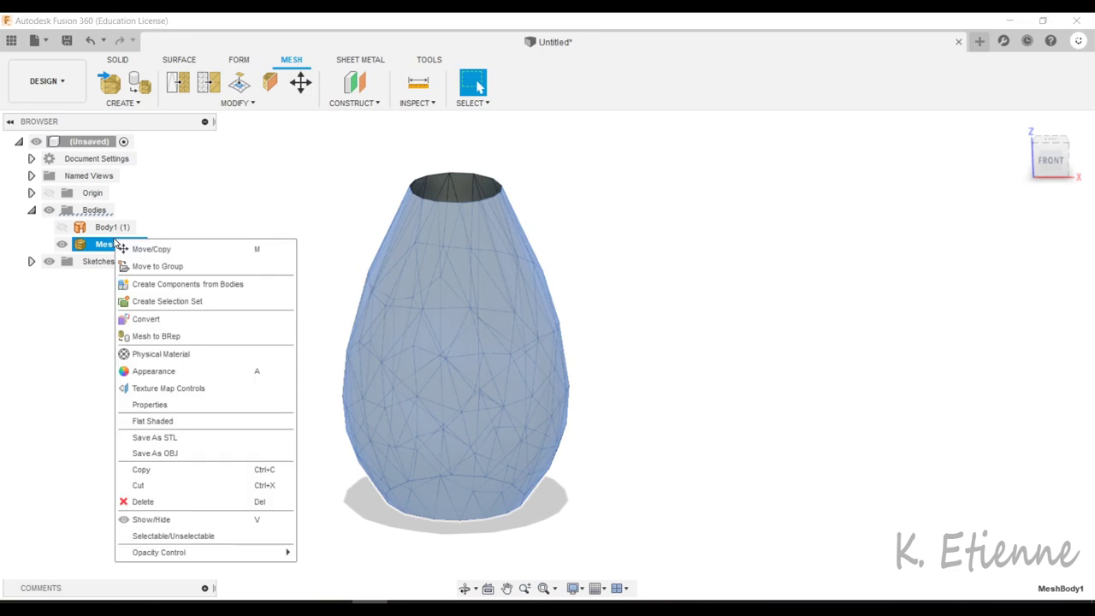
{"action": "left_click", "coordinate": [142, 336]}
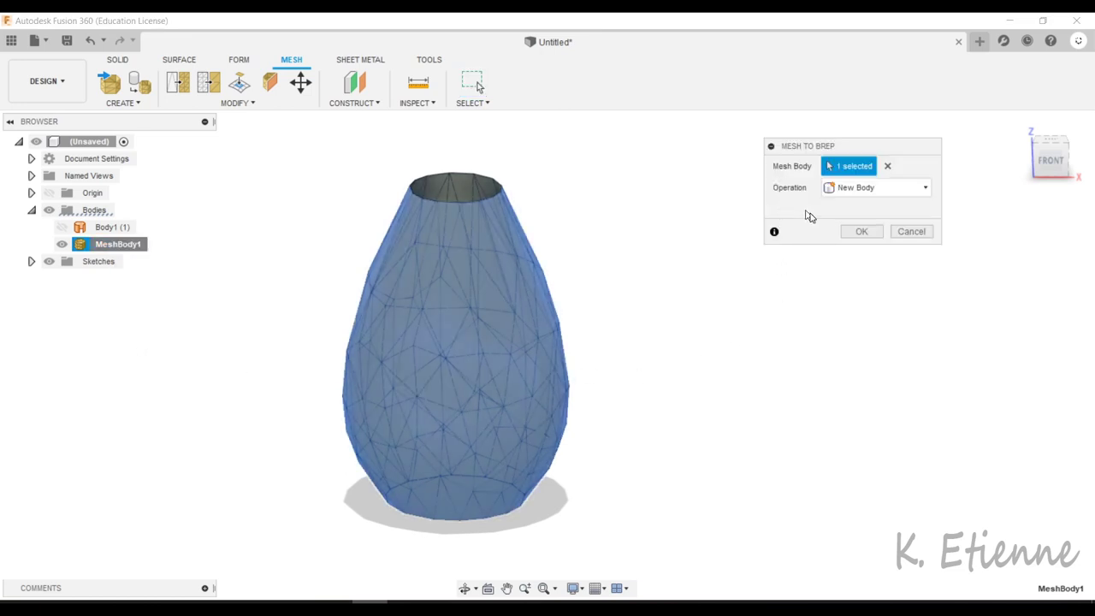
{"action": "left_click", "coordinate": [849, 232]}
{"action": "mouse_move", "coordinate": [629, 352]}
{"action": "middle_mouse_down", "text": "shift"}
{"action": "mouse_move", "coordinate": [713, 313]}
{"action": "mouse_move", "coordinate": [697, 260]}
{"action": "mouse_move", "coordinate": [669, 277]}
{"action": "middle_mouse_up", "text": "shift"}
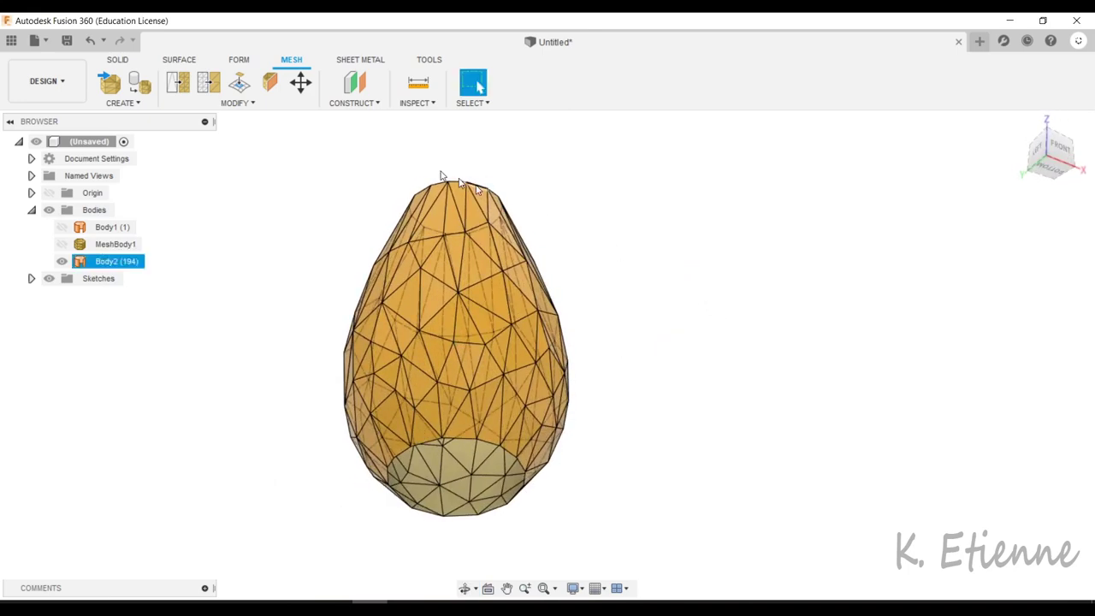
{"action": "left_click", "coordinate": [170, 58]}
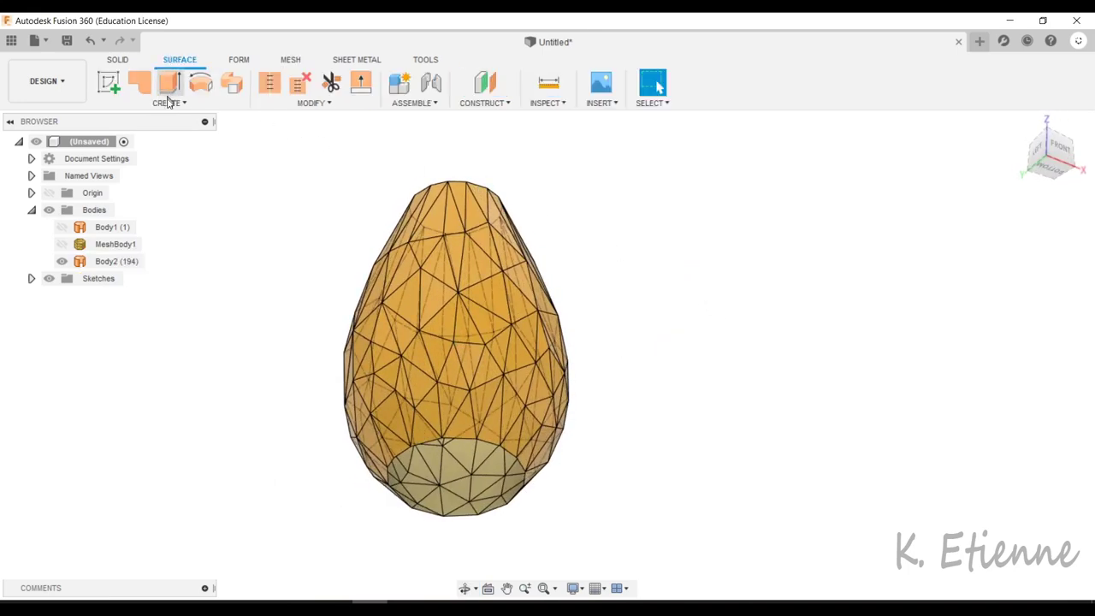
Patch the vase's bottom opening edge loop with a new surface, Body3.
{"action": "left_click", "coordinate": [167, 102]}
{"action": "left_click", "coordinate": [168, 106]}
{"action": "left_click", "coordinate": [139, 82]}
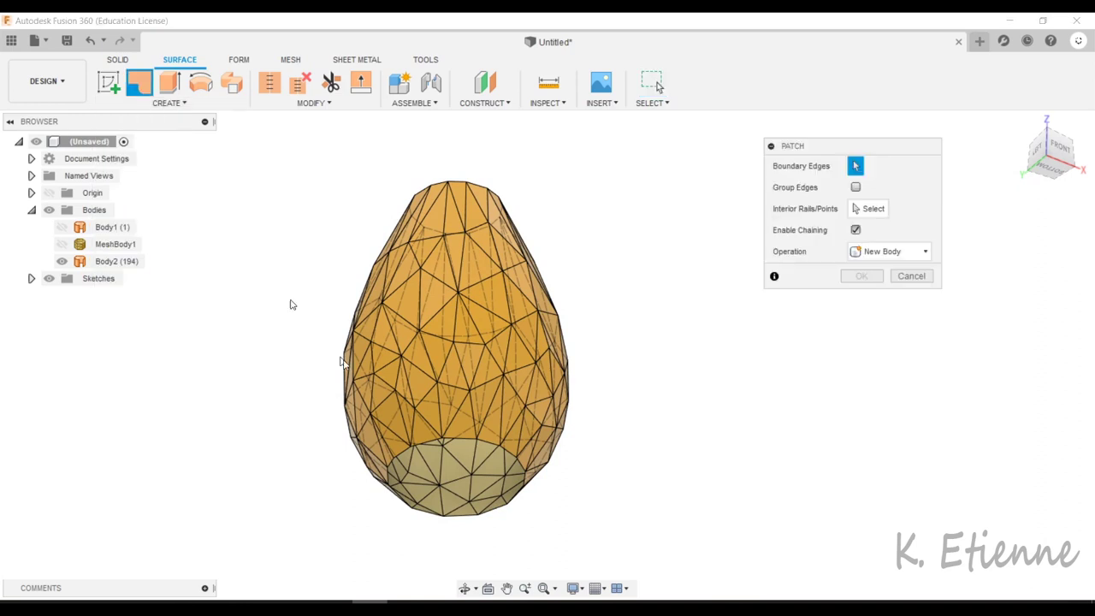
{"action": "left_click", "coordinate": [463, 442]}
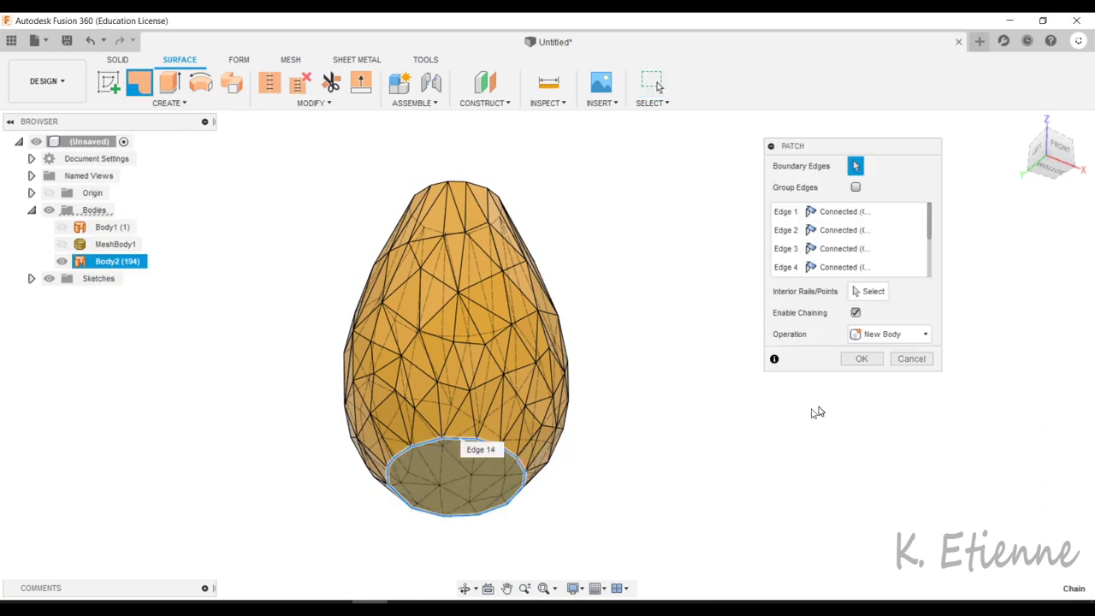
{"action": "left_click", "coordinate": [861, 358]}
Stitch Body2 and Body3 into a single vase body, Body4.
{"action": "left_click", "coordinate": [114, 264]}
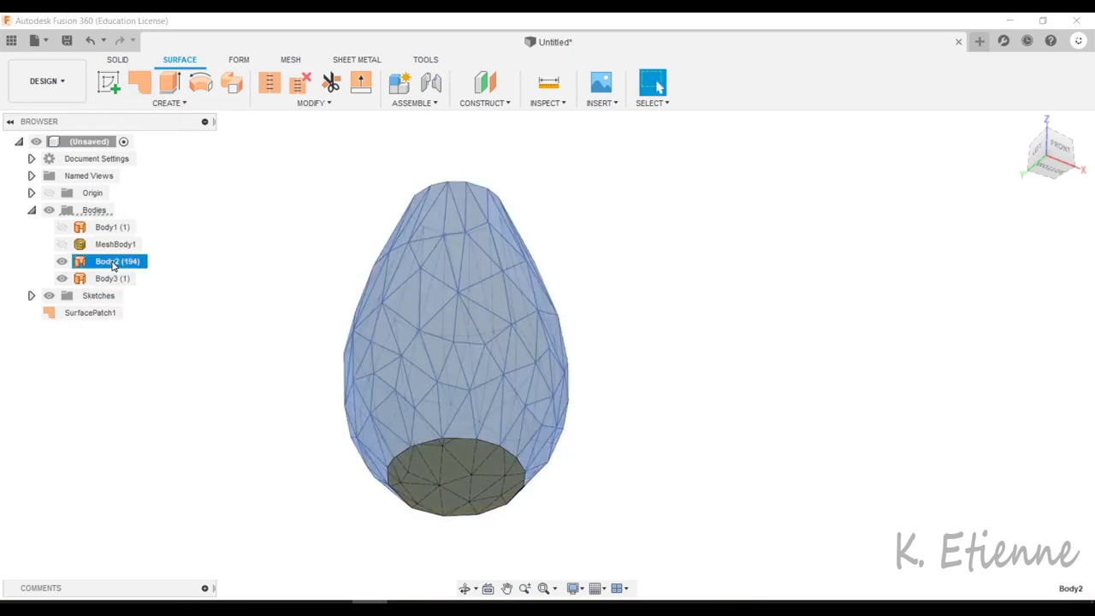
{"action": "left_click", "coordinate": [111, 278], "text": "ctrl"}
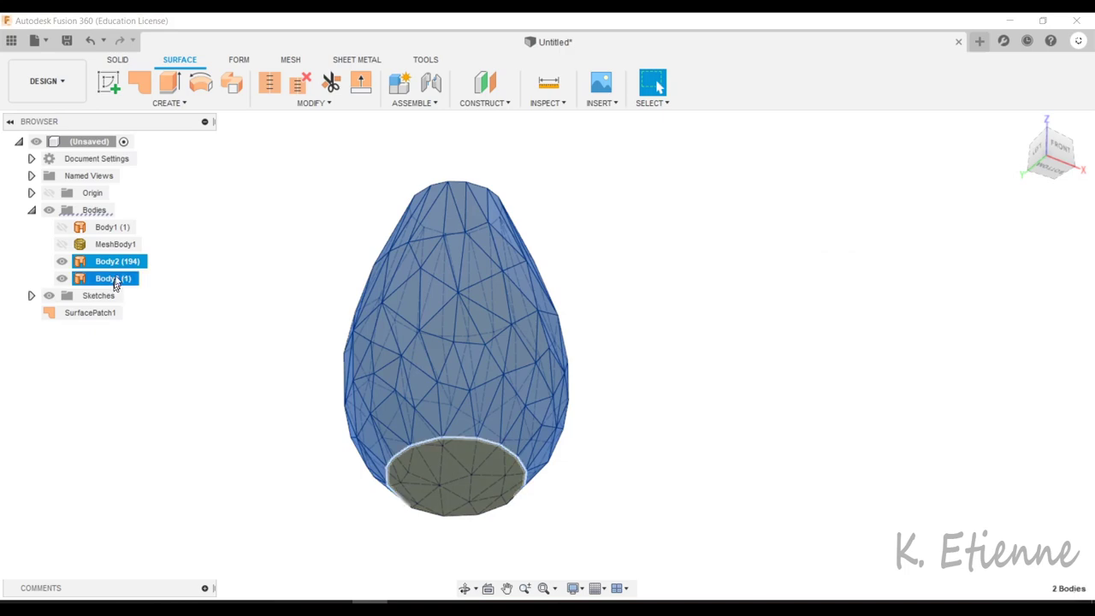
{"action": "left_click", "coordinate": [269, 83]}
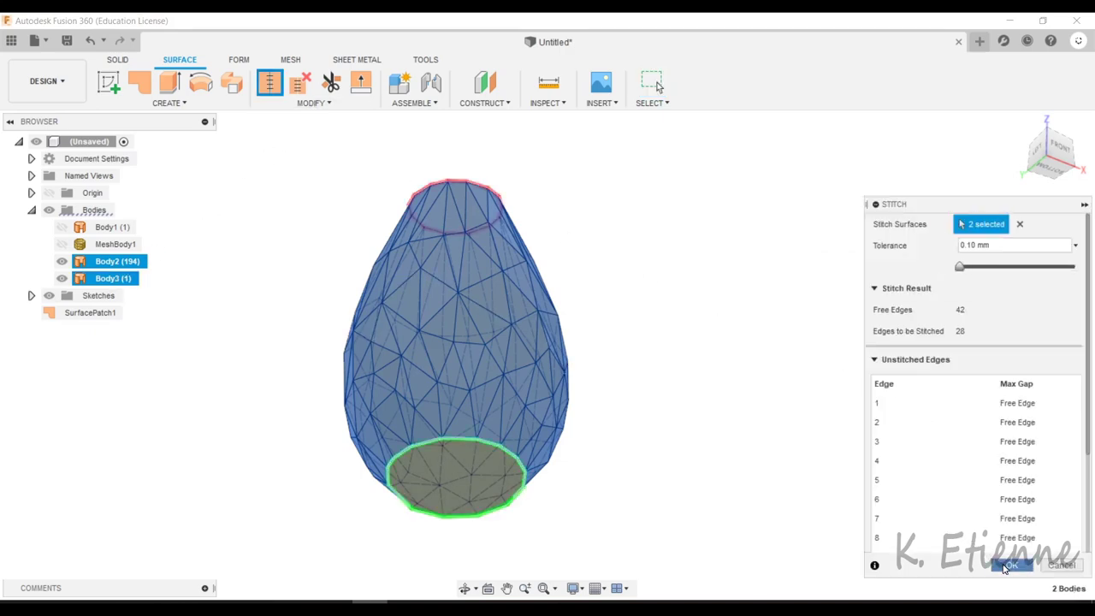
{"action": "left_click", "coordinate": [1008, 567]}
{"action": "mouse_move", "coordinate": [794, 362]}
{"action": "middle_mouse_down", "text": "shift"}
{"action": "mouse_move", "coordinate": [765, 420]}
{"action": "mouse_move", "coordinate": [765, 494]}
{"action": "mouse_move", "coordinate": [775, 276]}
{"action": "mouse_move", "coordinate": [736, 369]}
{"action": "mouse_move", "coordinate": [772, 418]}
{"action": "middle_mouse_up", "text": "shift"}
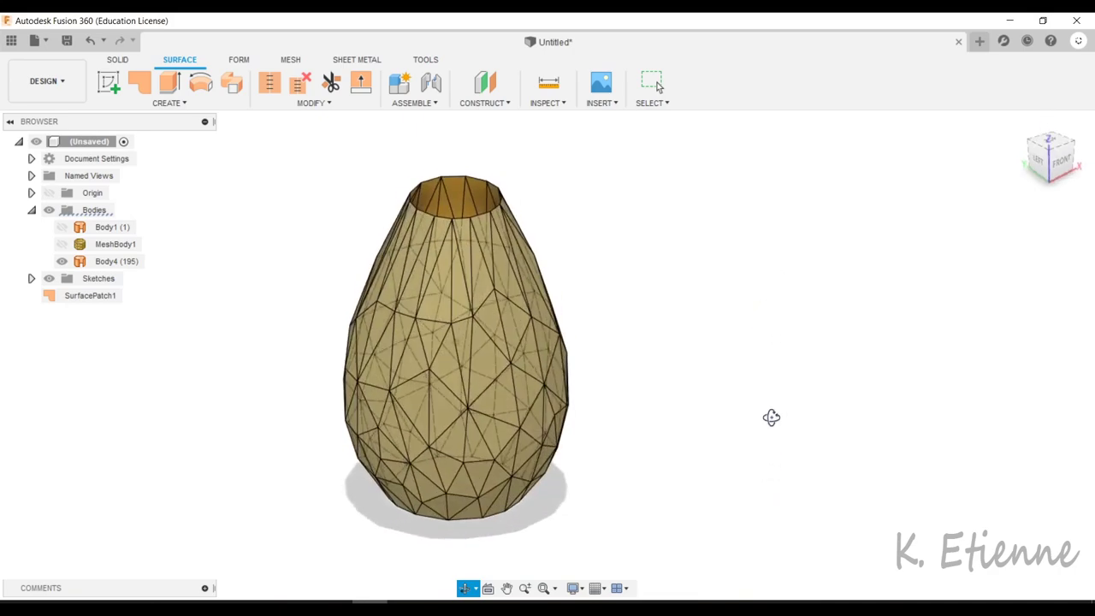
Thicken Body4 by 0.4 mm to create the solid vase Body5.
{"action": "left_click", "coordinate": [190, 107]}
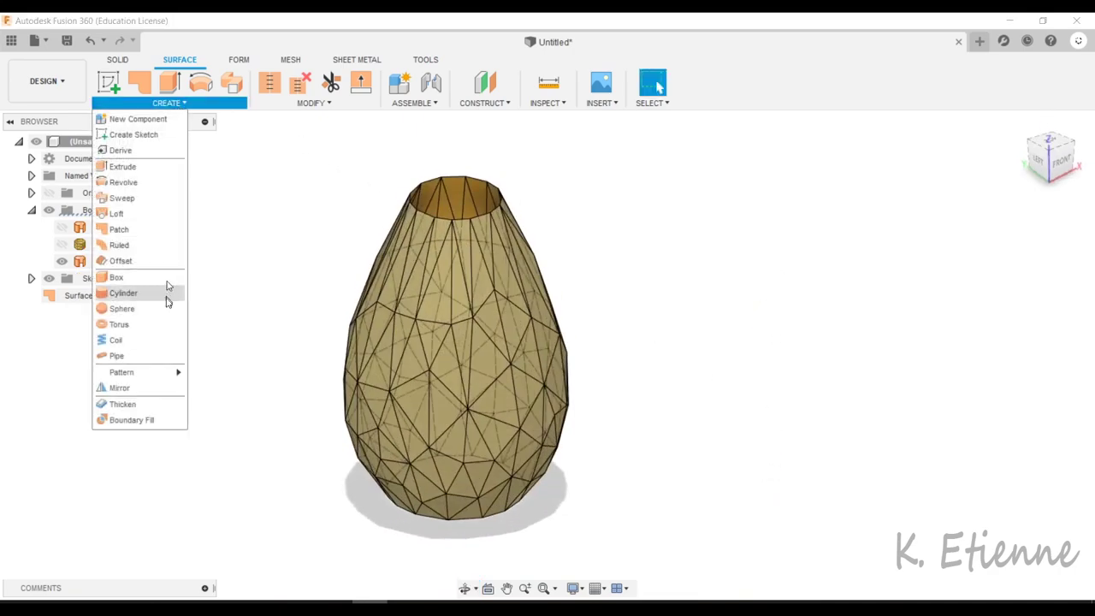
{"action": "left_click", "coordinate": [154, 404]}
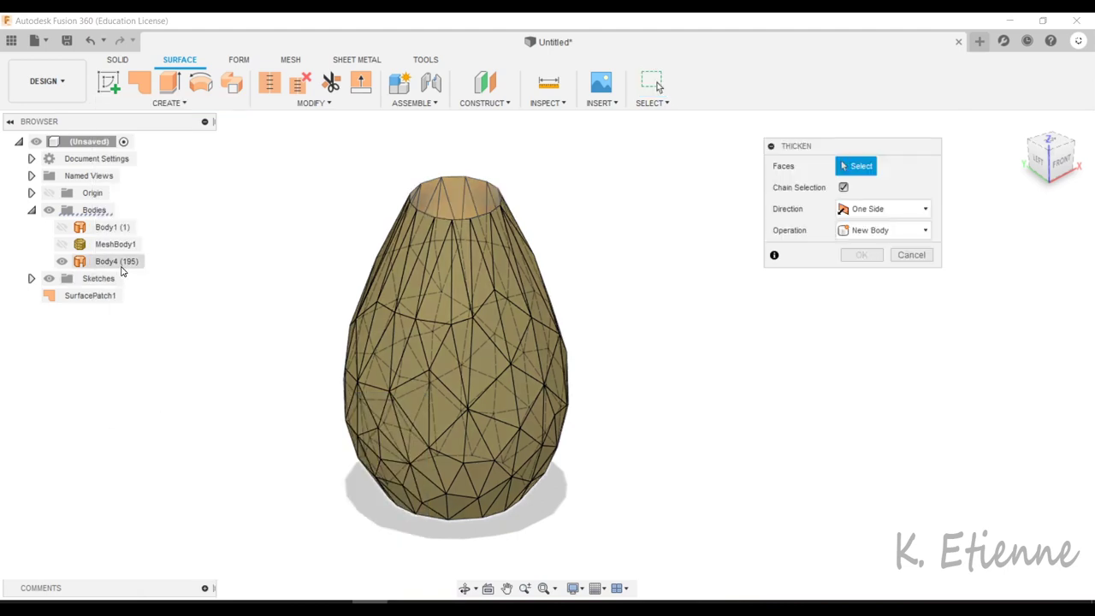
{"action": "left_click", "coordinate": [120, 263]}
{"action": "type", "text": "0.4"}
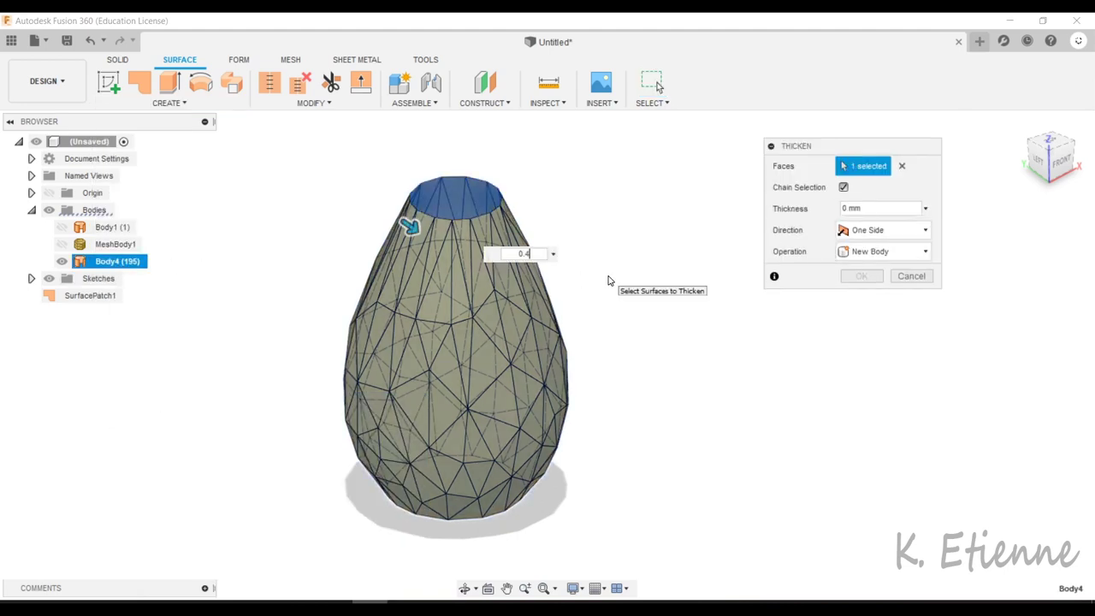
{"action": "key", "text": "Return"}
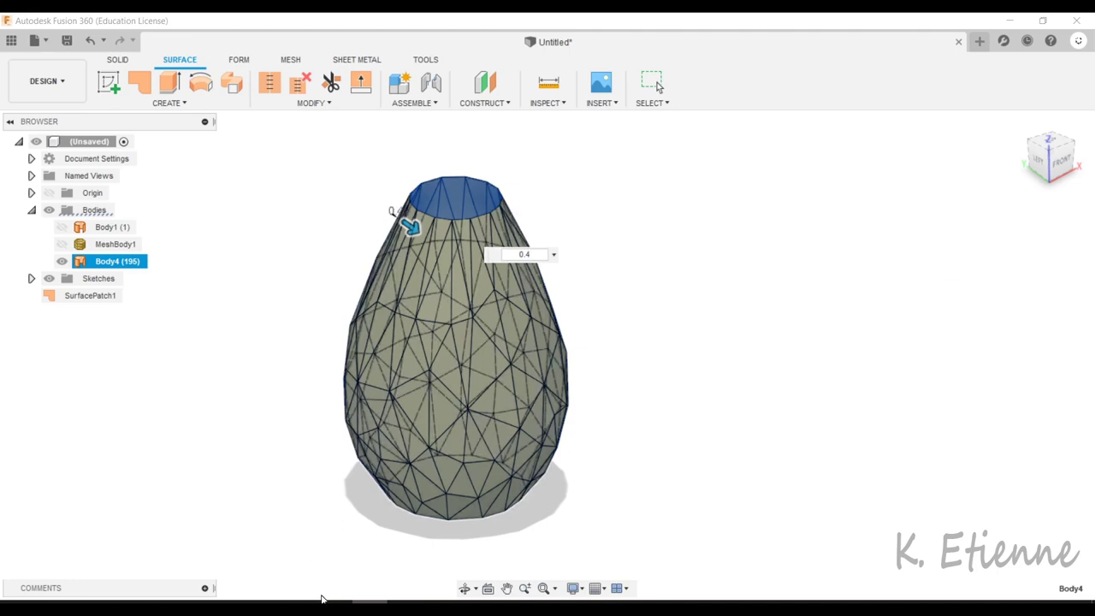
{"action": "mouse_move", "coordinate": [254, 369]}
{"action": "middle_mouse_down", "text": "shift"}
{"action": "mouse_move", "coordinate": [404, 338]}
{"action": "mouse_move", "coordinate": [385, 330]}
{"action": "middle_mouse_up", "text": "shift"}
Switch to the Render workspace and collapse the Rendering Gallery.
{"action": "left_click", "coordinate": [37, 88]}
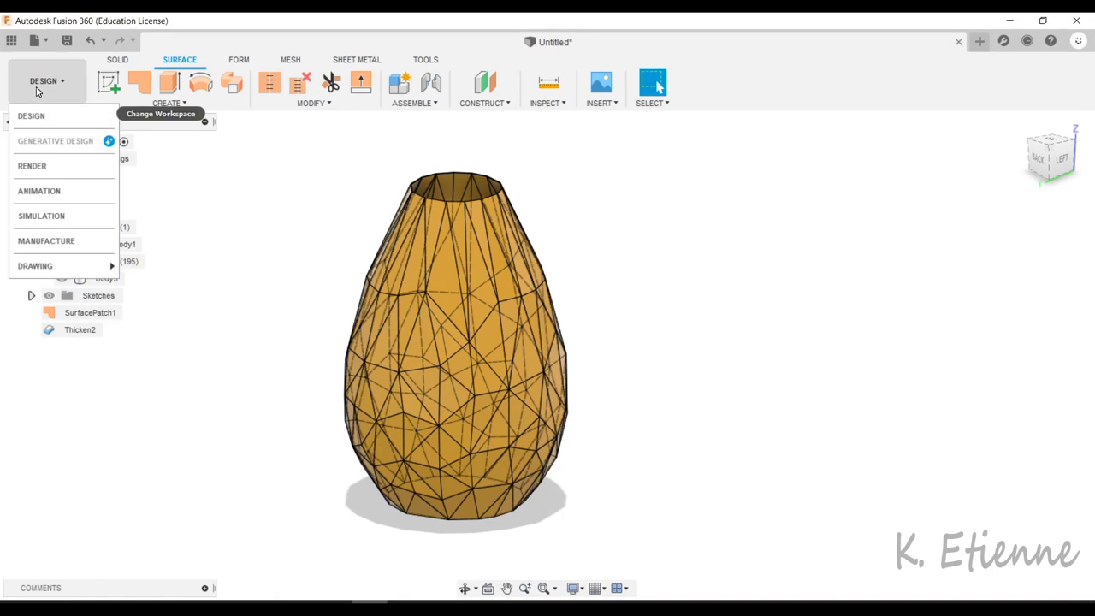
{"action": "left_click", "coordinate": [32, 166]}
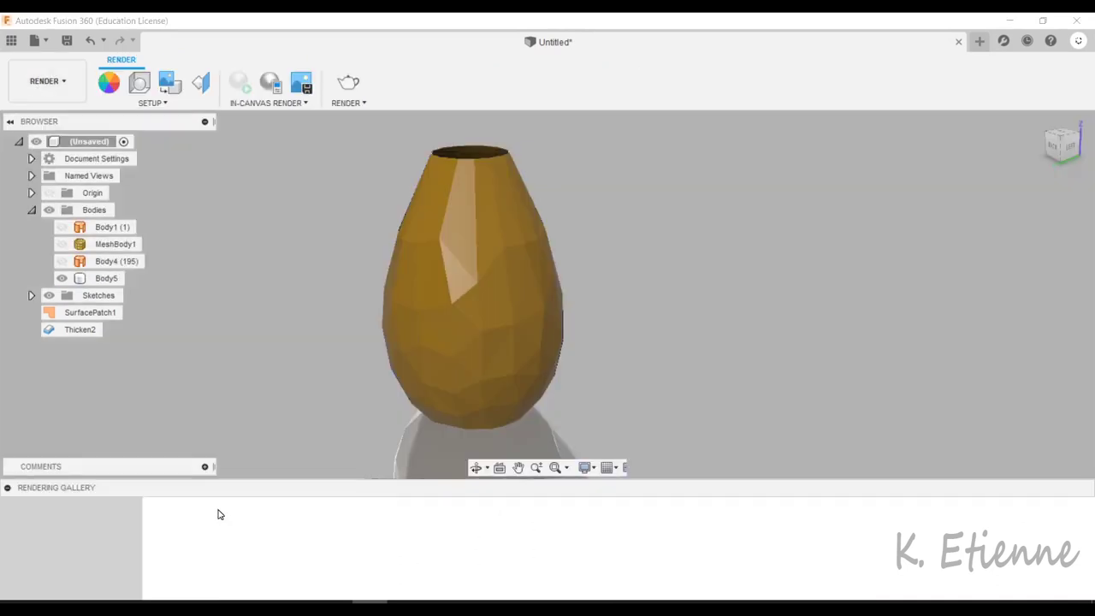
{"action": "left_click", "coordinate": [8, 487]}
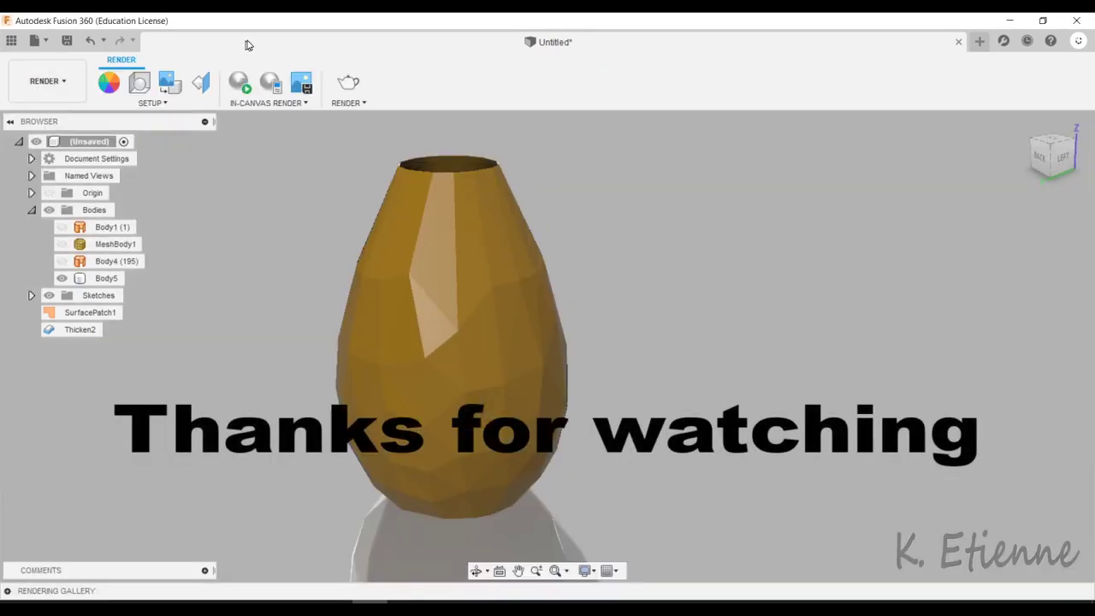
Start an in-canvas render of the gold vase and frame it from above.
{"action": "left_click", "coordinate": [240, 82]}
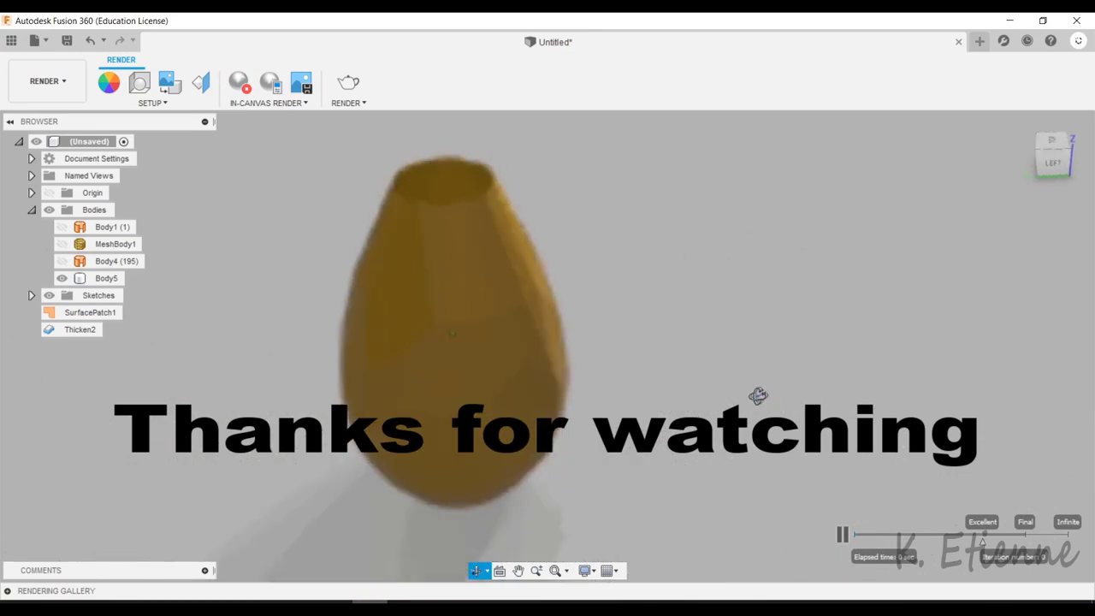
{"action": "middle_click_drag", "start_coordinate": [758, 395], "coordinate": [616, 379], "text": "shift"}
{"action": "scroll", "coordinate": [630, 374], "scroll_direction": "up", "scroll_amount": 3}
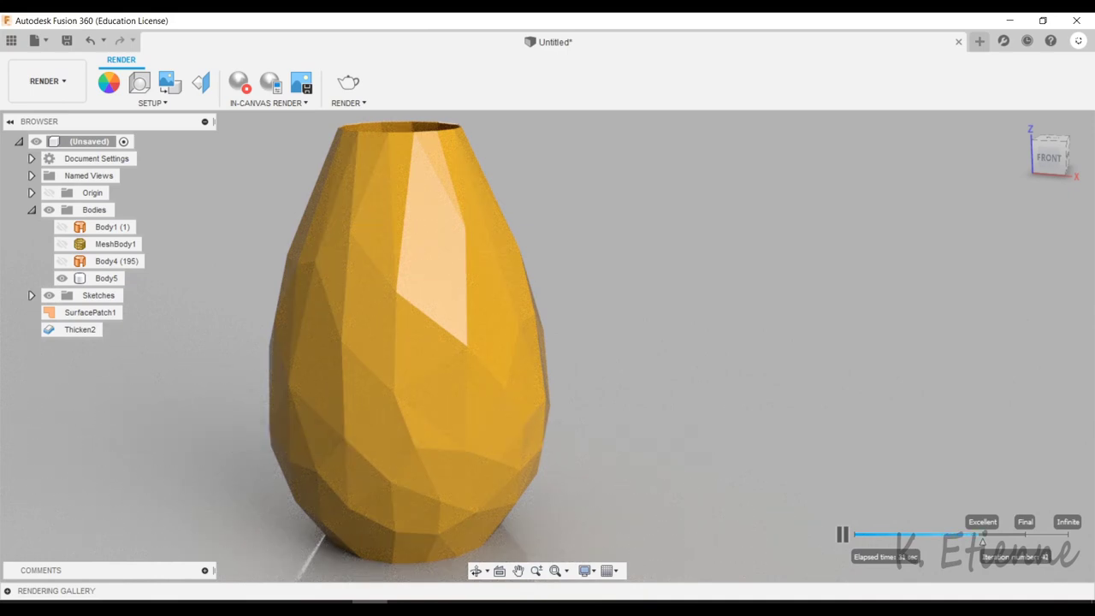
{"action": "mouse_move", "coordinate": [614, 183]}
{"action": "middle_mouse_down", "text": "shift"}
{"action": "mouse_move", "coordinate": [662, 301]}
{"action": "mouse_move", "coordinate": [658, 325]}
{"action": "middle_mouse_up", "text": "shift"}
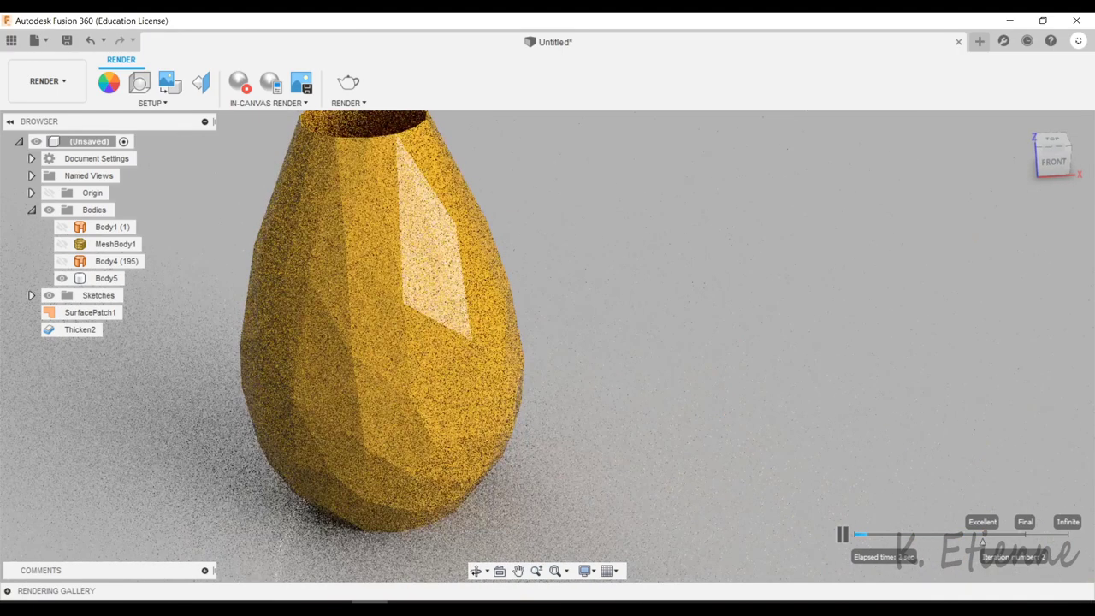